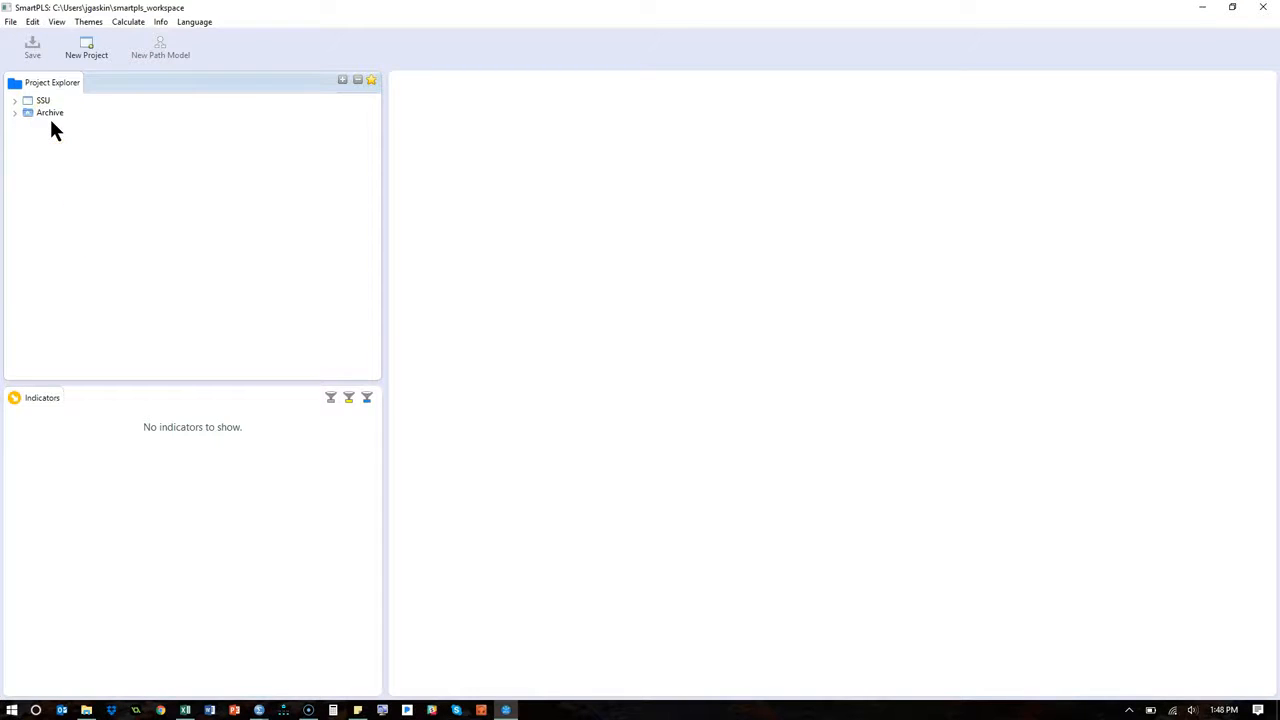
Create a new project named MyAwesomeProject.
left_click(89, 52)
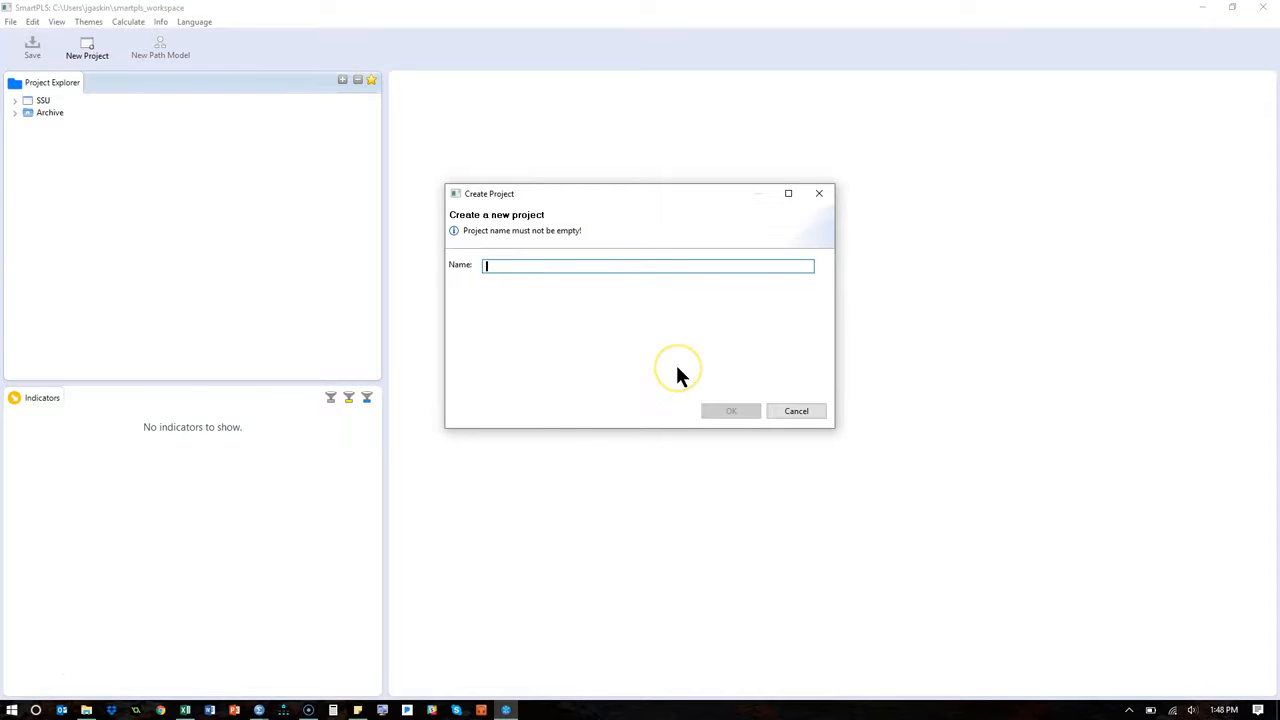
type("MyAwesome")
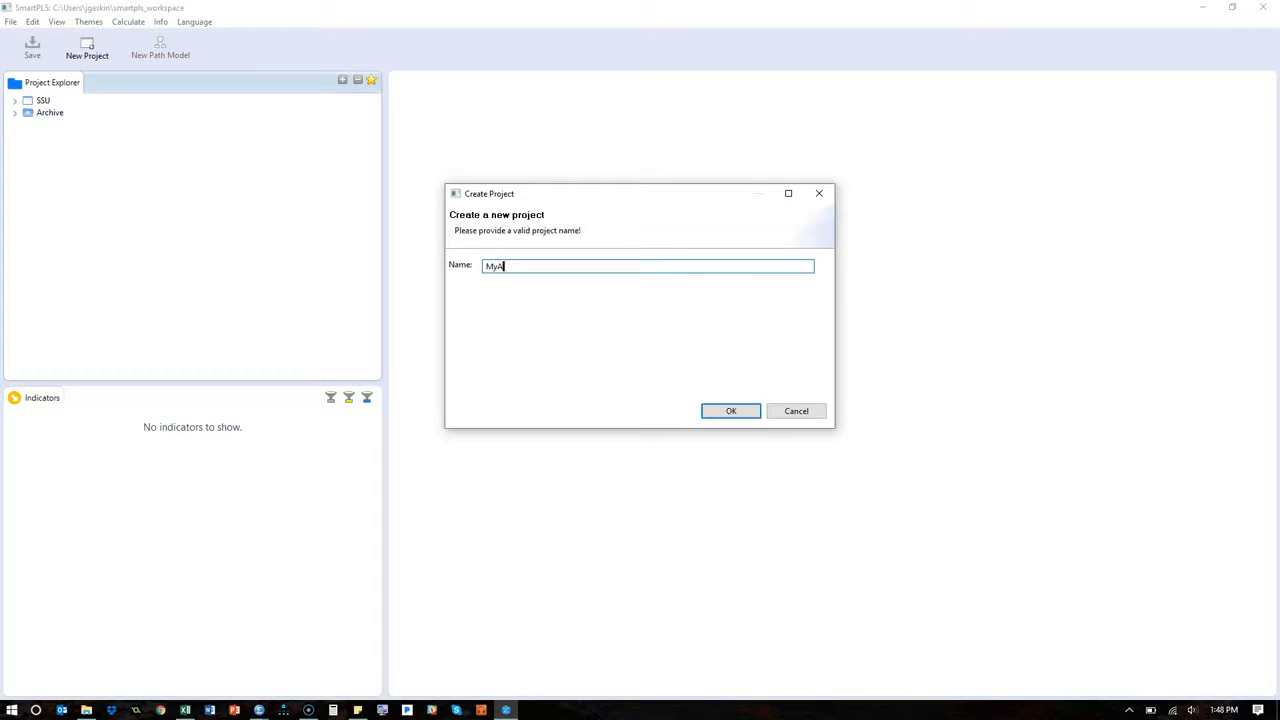
type("Project")
key("Return")
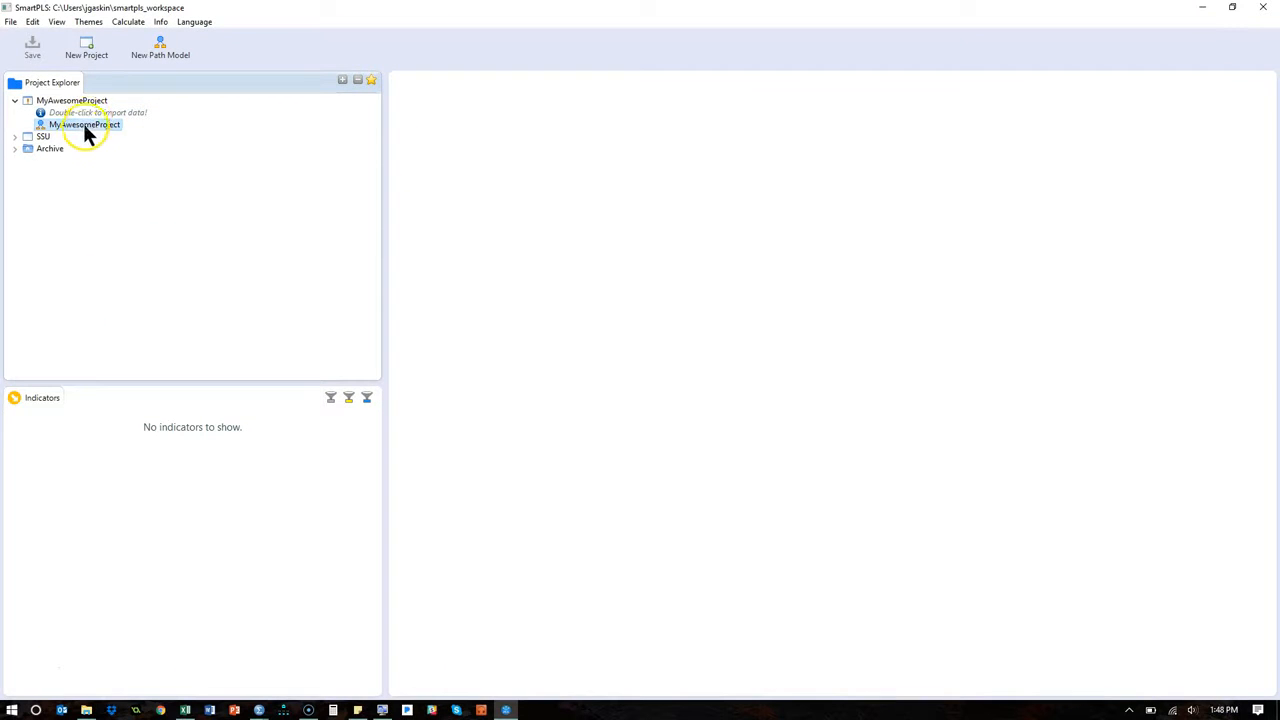
Open the MyAwesomeProject path model and enlarge its canvas by narrowing the Project Explorer and hiding the theme palette.
double_click(71, 128)
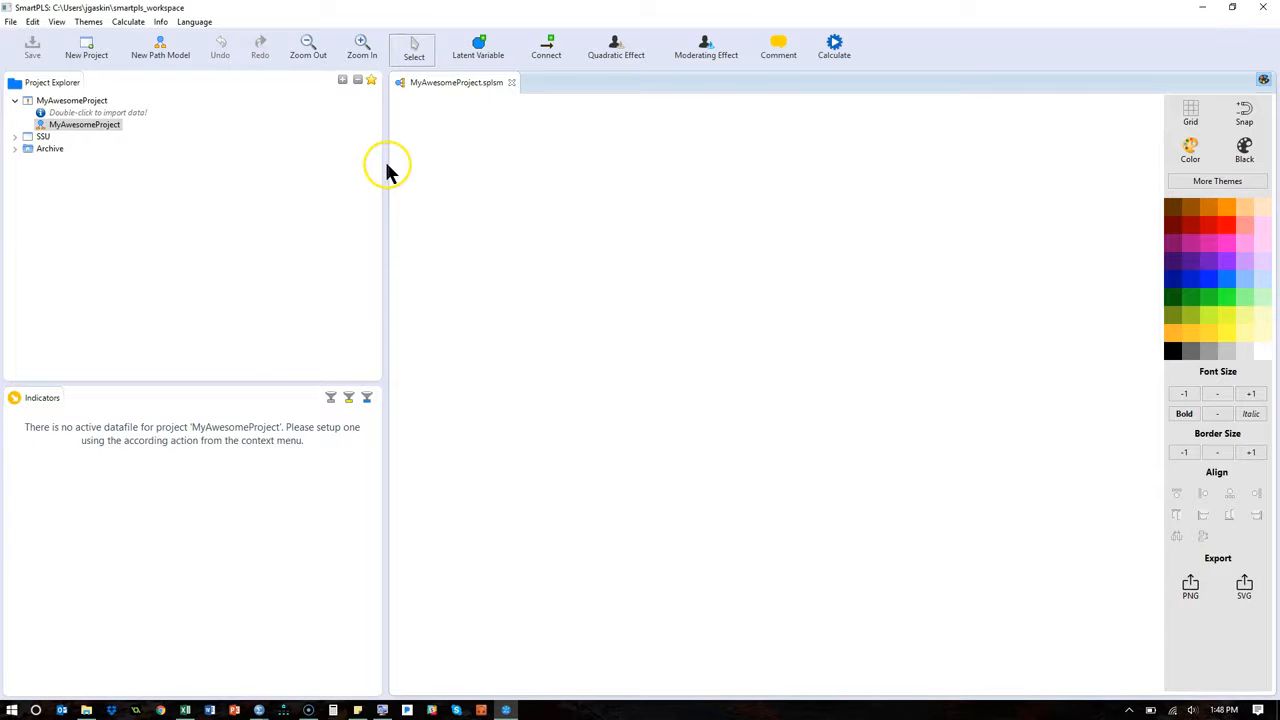
left_click_drag(383, 163, 195, 167)
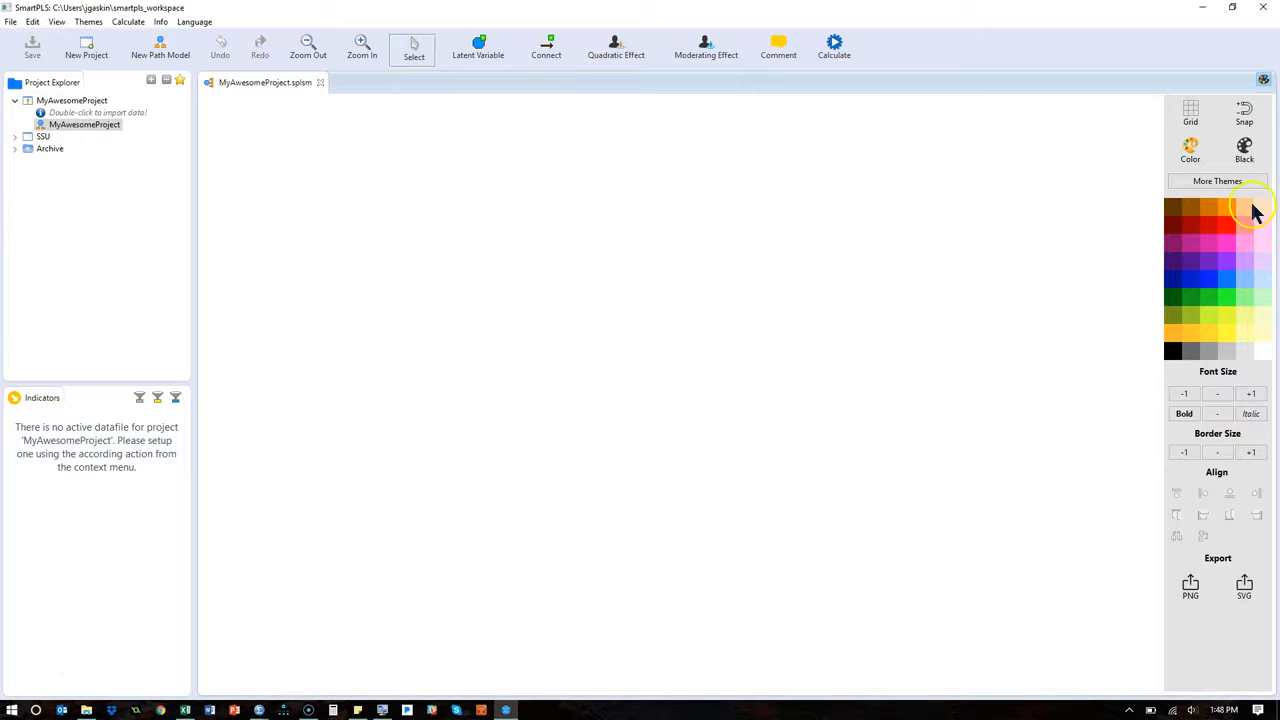
left_click(1264, 80)
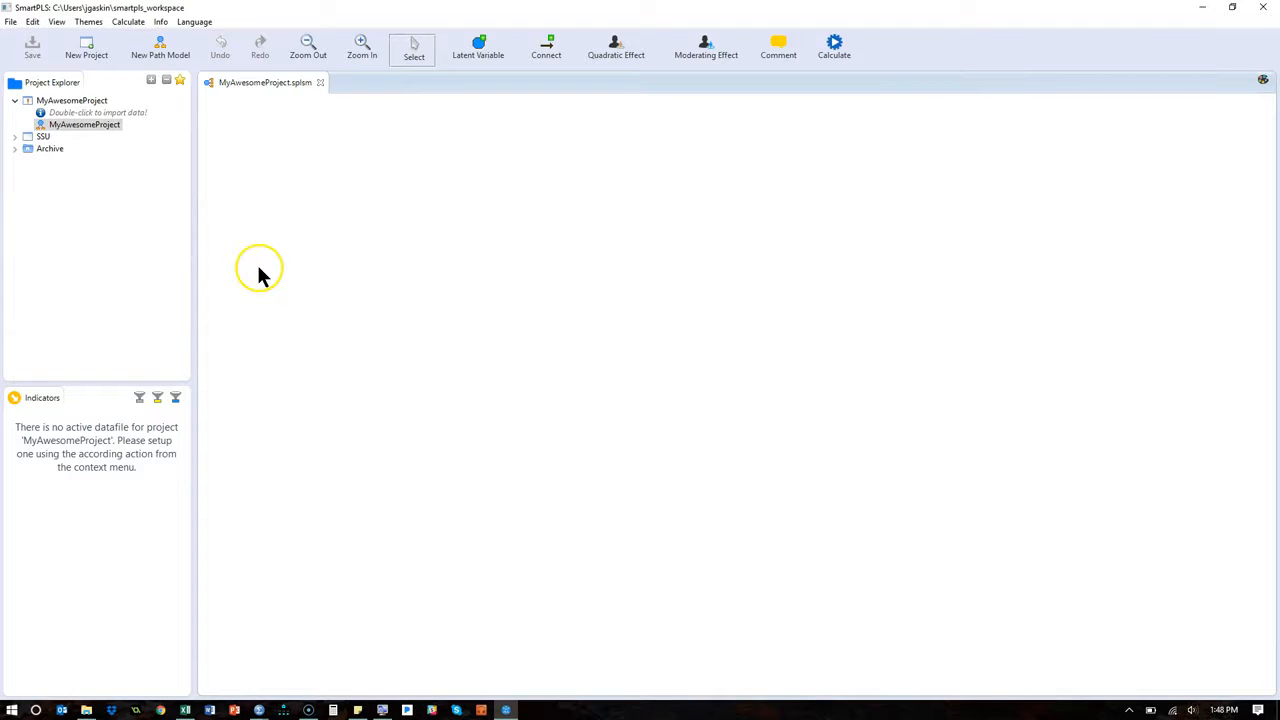
Check which file types the data import for MyAwesomeProject accepts, without importing a file.
double_click(88, 114)
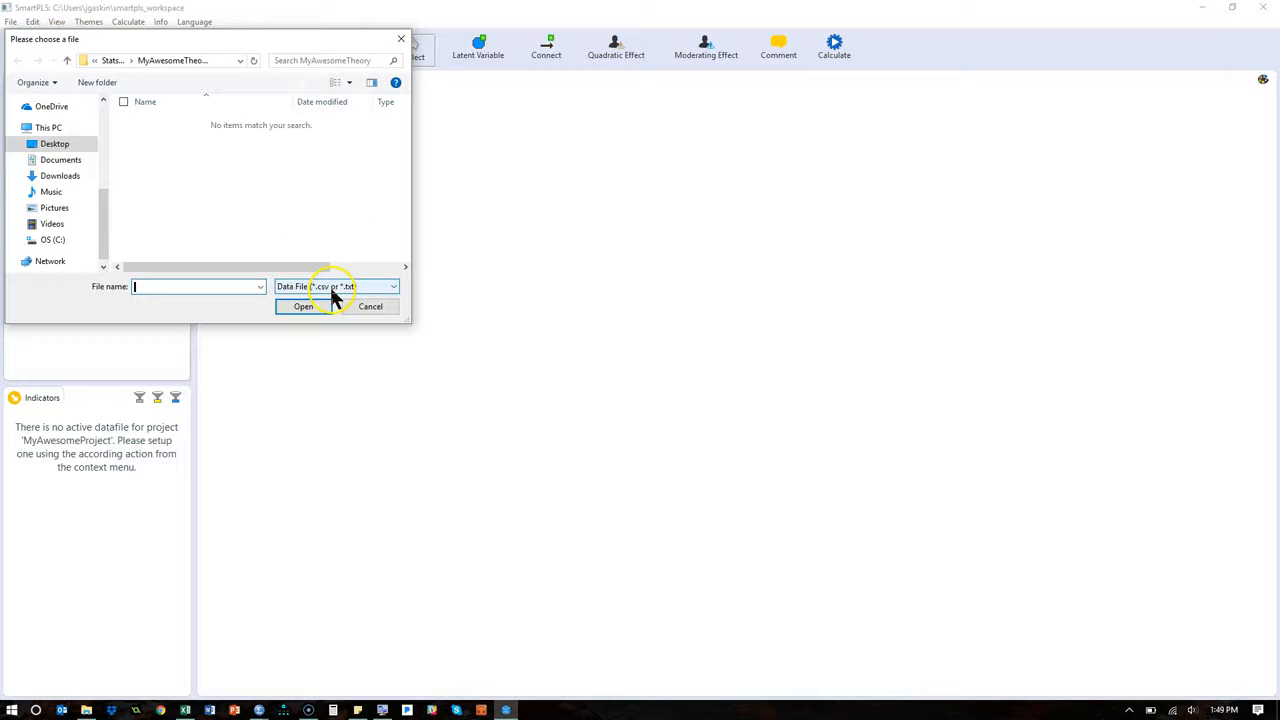
left_click(338, 290)
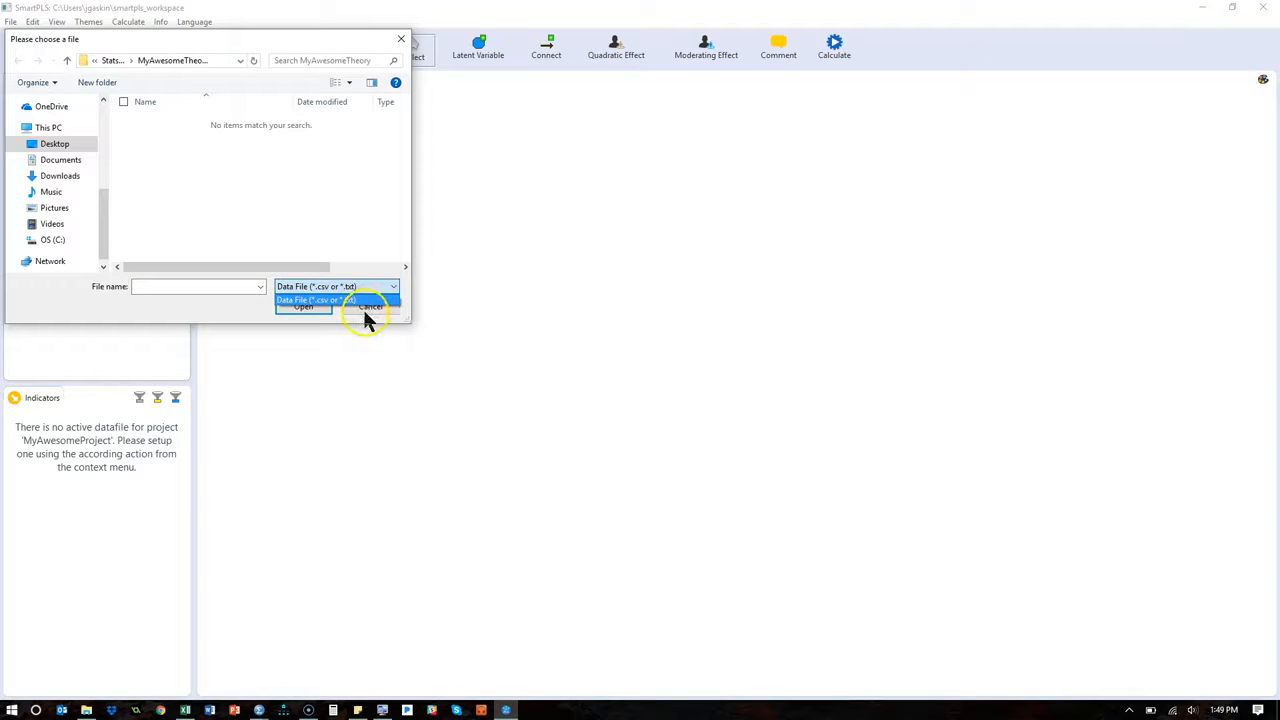
left_click(360, 310)
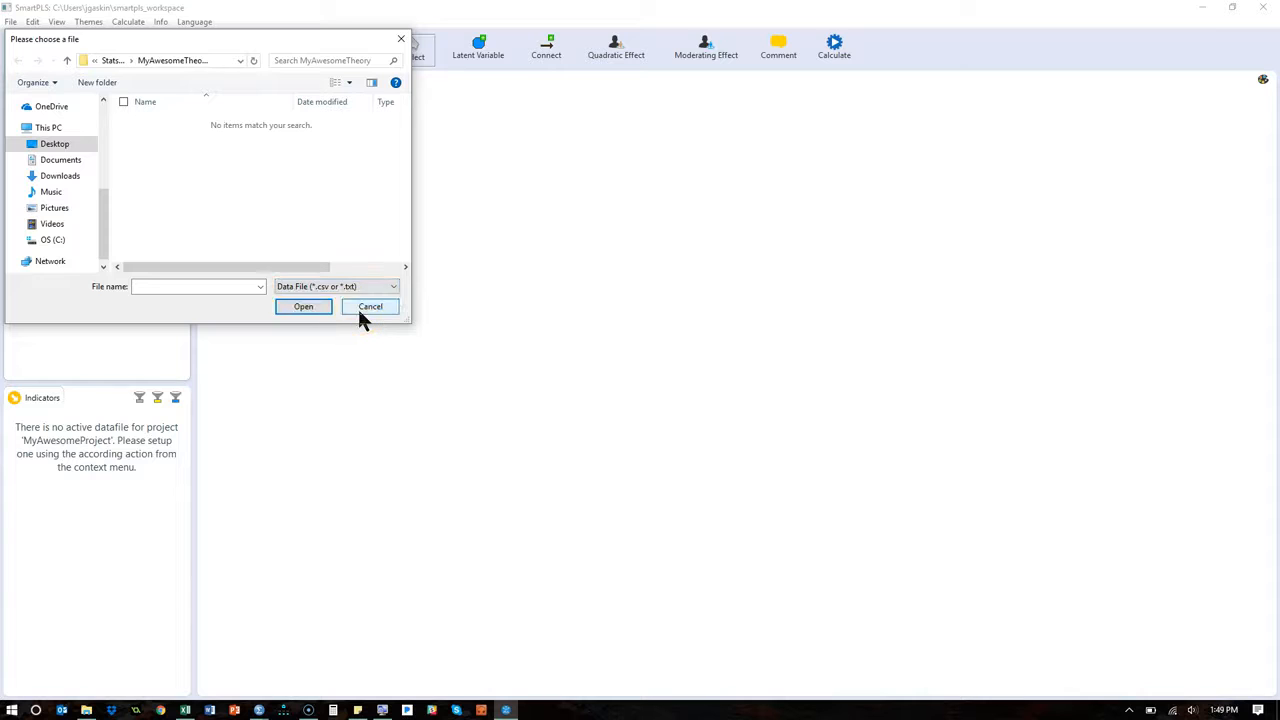
left_click(369, 306)
left_click(569, 369)
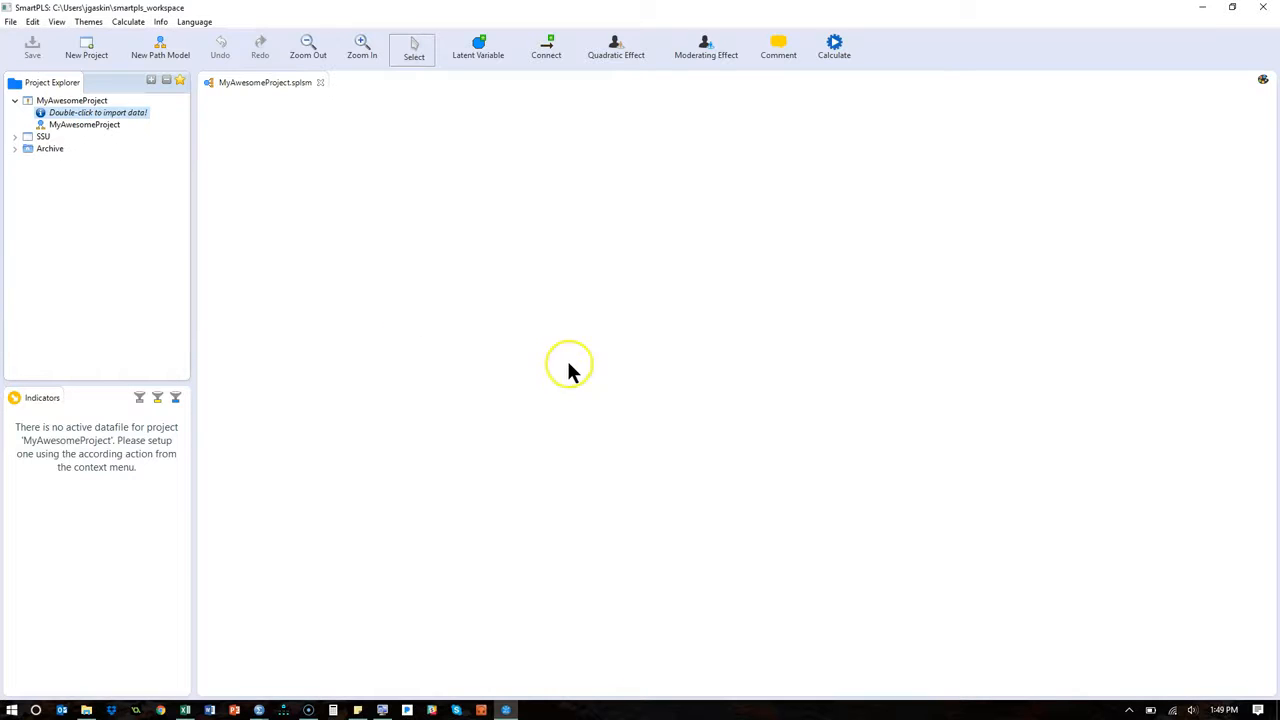
Switch to the File Explorer window of the MyAwesomeTheory folder to view its data files.
key("alt+Tab")
key("alt+Tab")
key("alt+Tab")
left_click(390, 366)
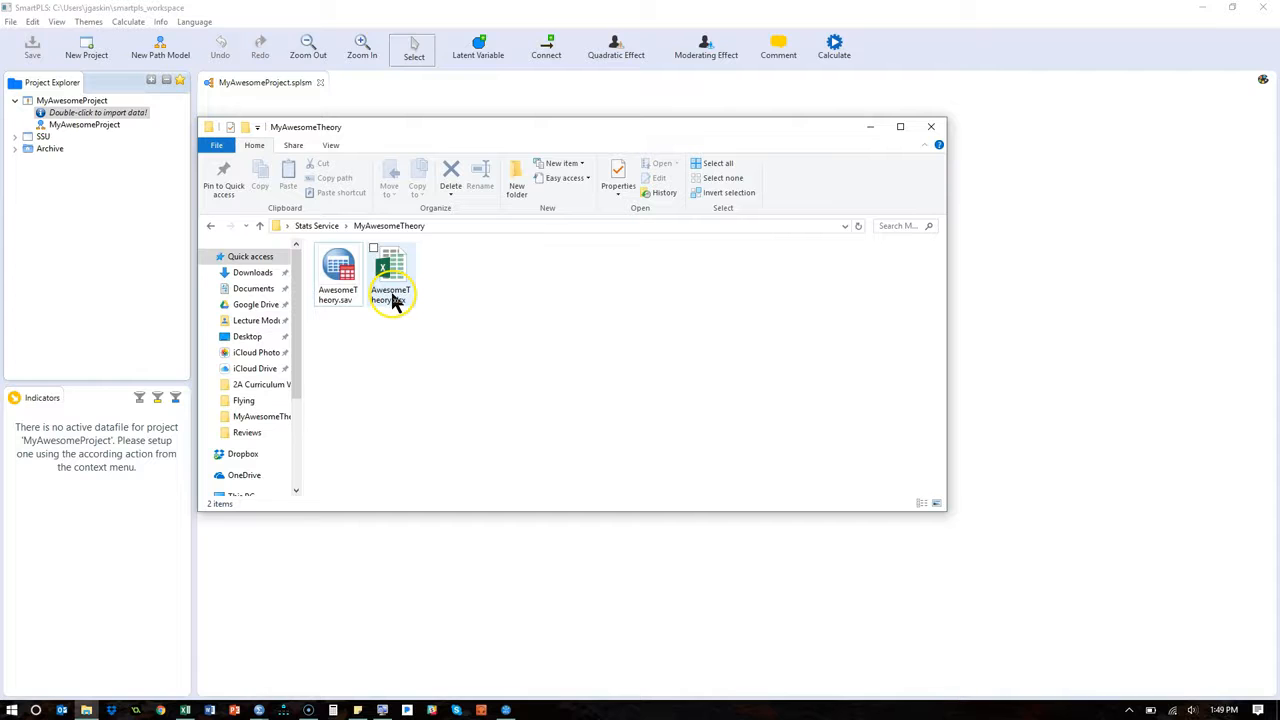
Switch to SPSS, save the AwesomeTheory dataset as comma-delimited file awesomeSPSSData.csv, and check for it in the MyAwesomeTheory folder.
key("alt+Tab")
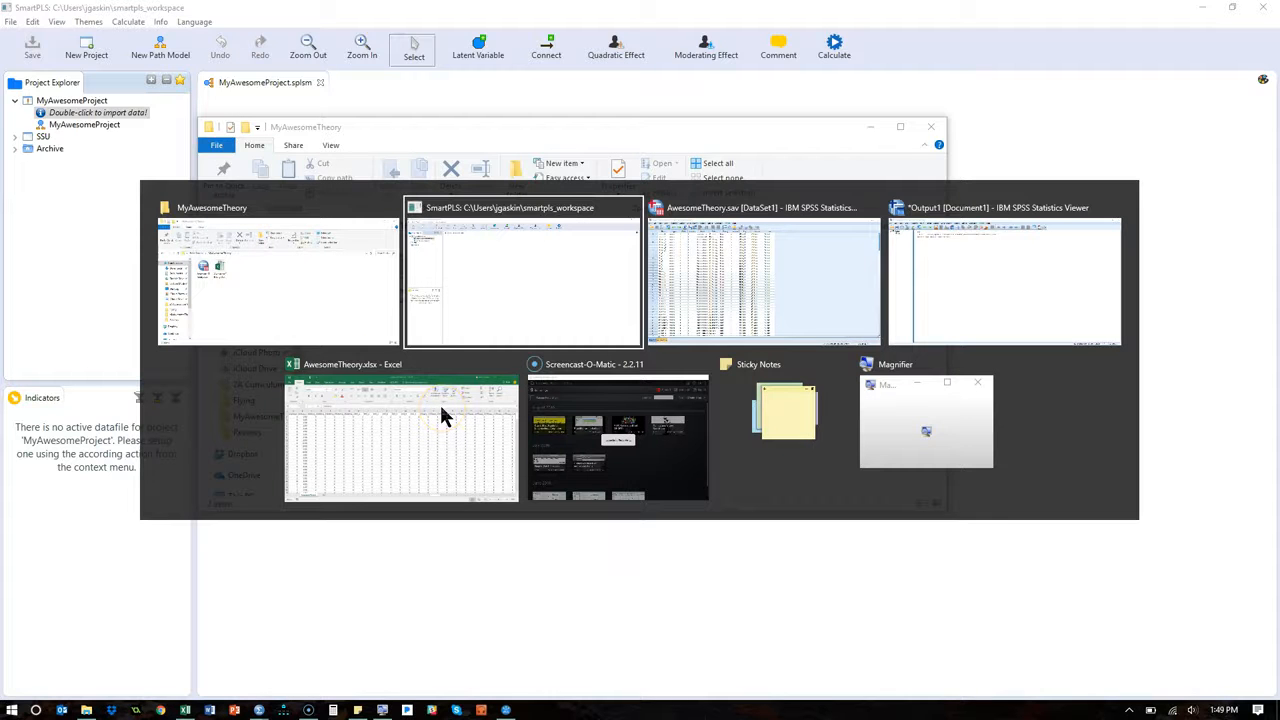
key("alt+Tab")
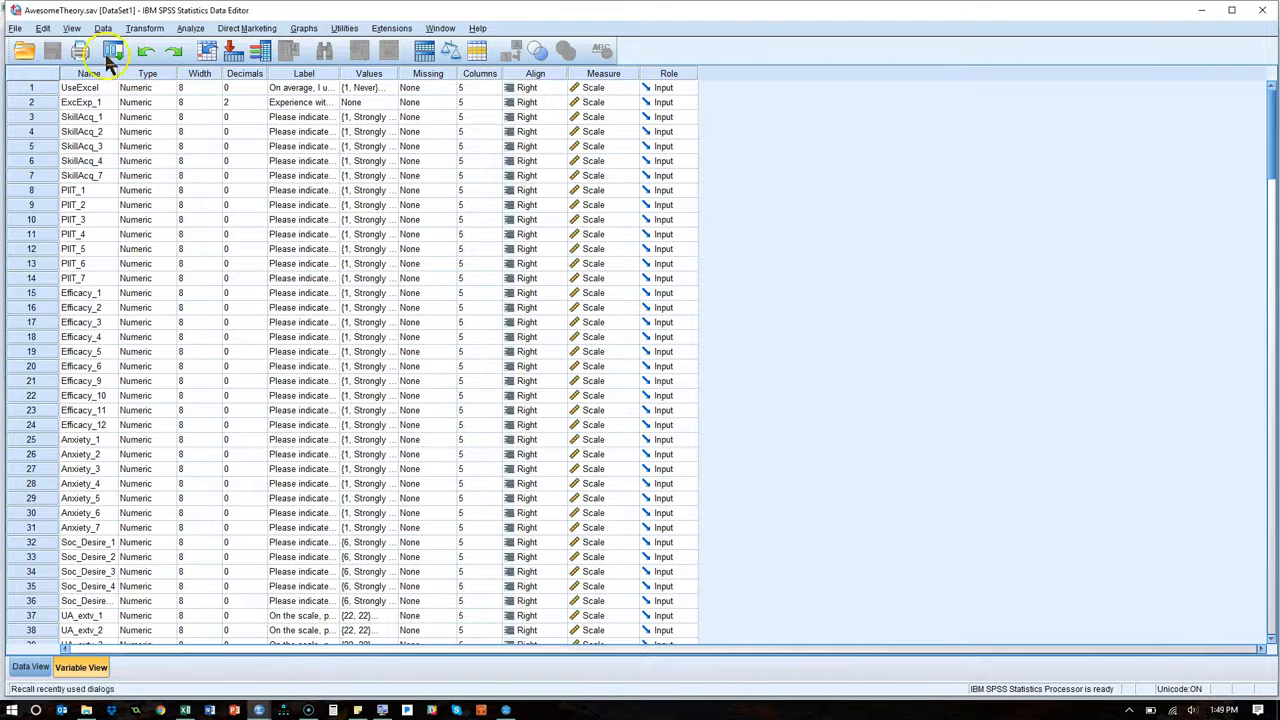
left_click(16, 29)
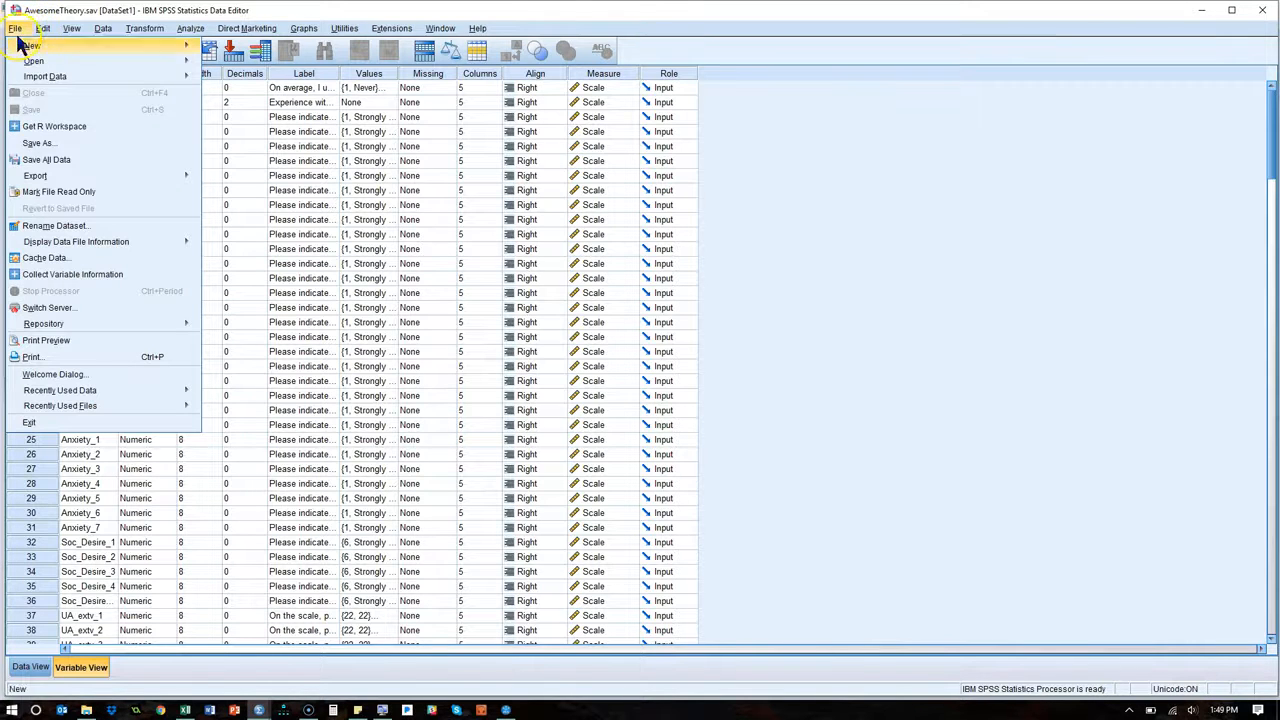
left_click(36, 145)
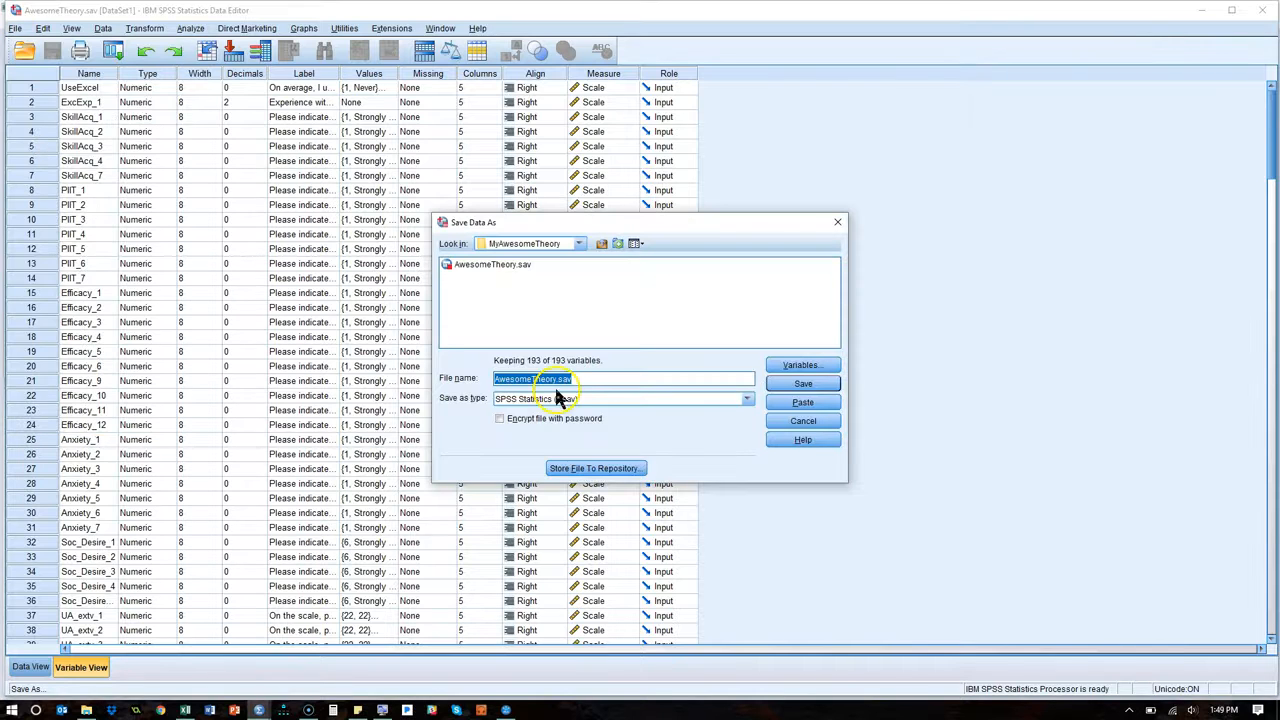
left_click(611, 402)
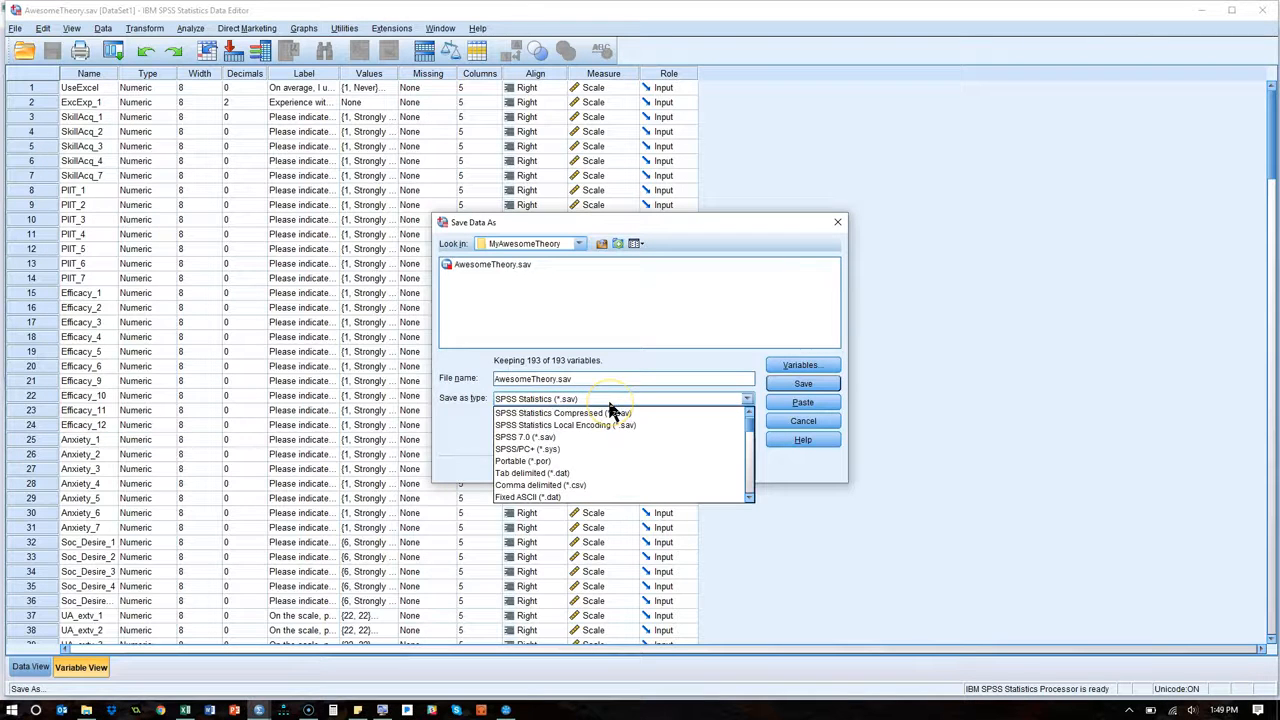
left_click(591, 485)
left_click(544, 372)
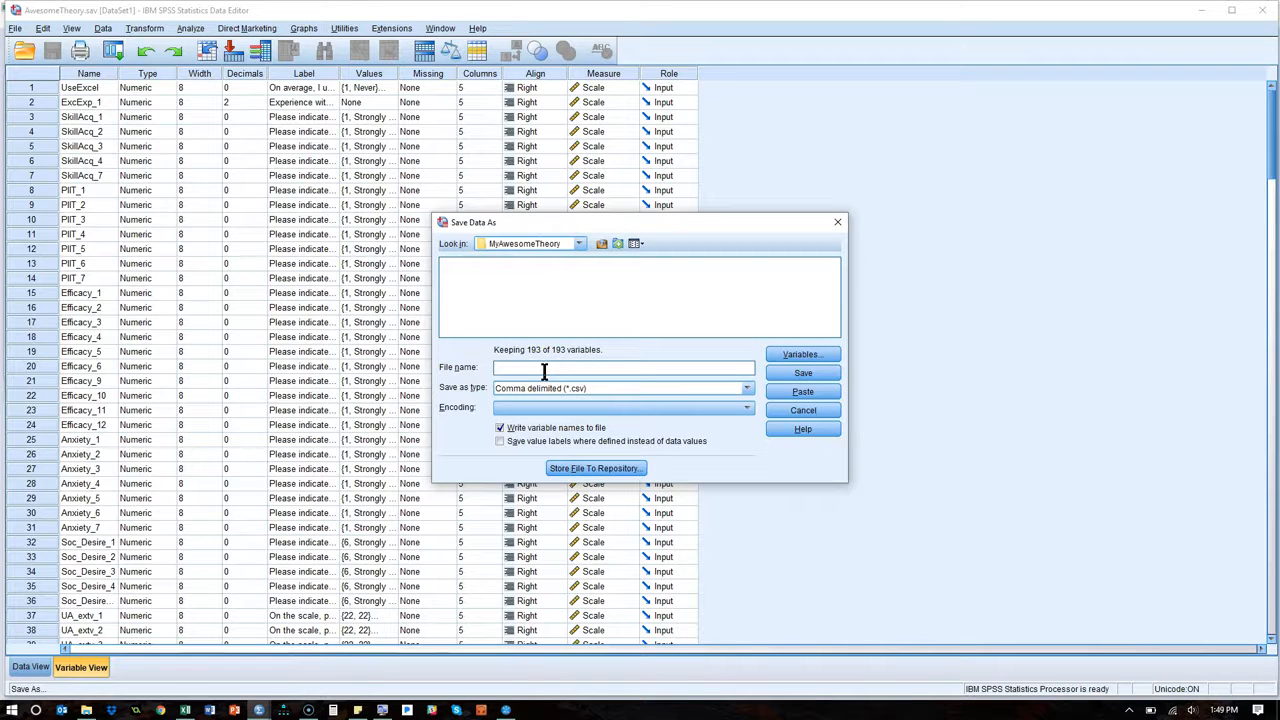
type("awesomeSPSSdata")
key("Return")
key("alt+Tab")
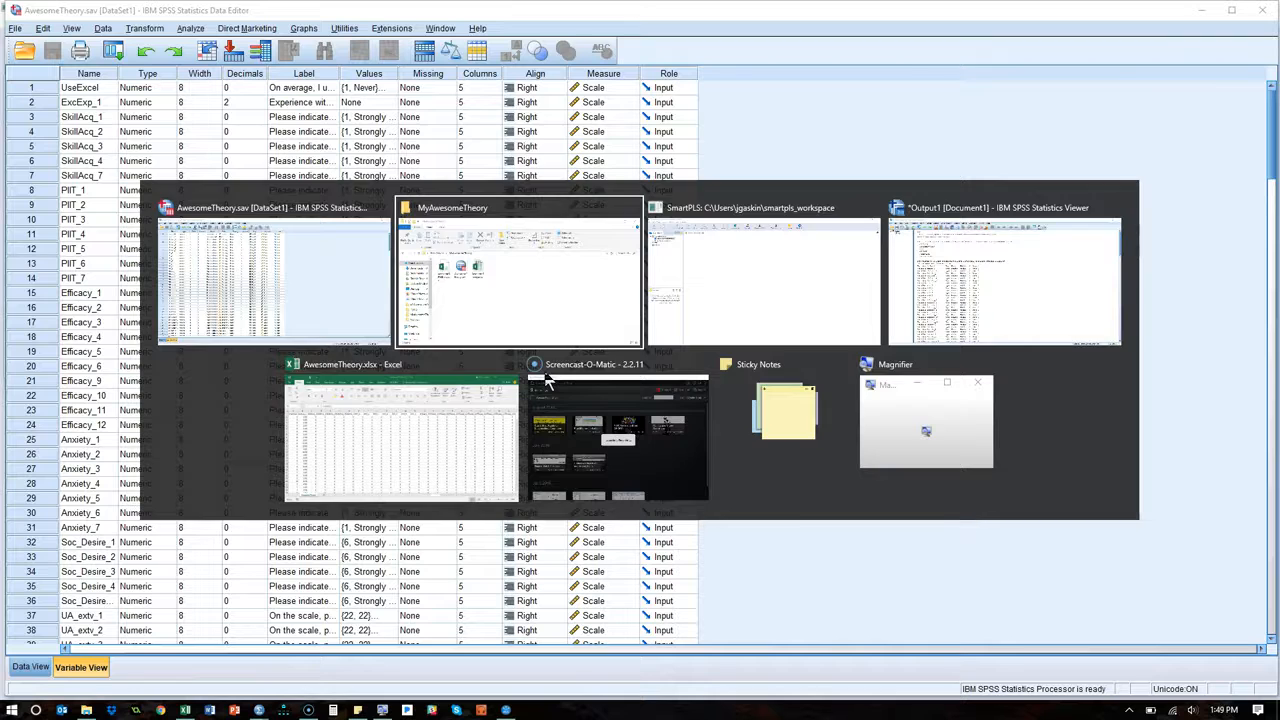
left_click(497, 335)
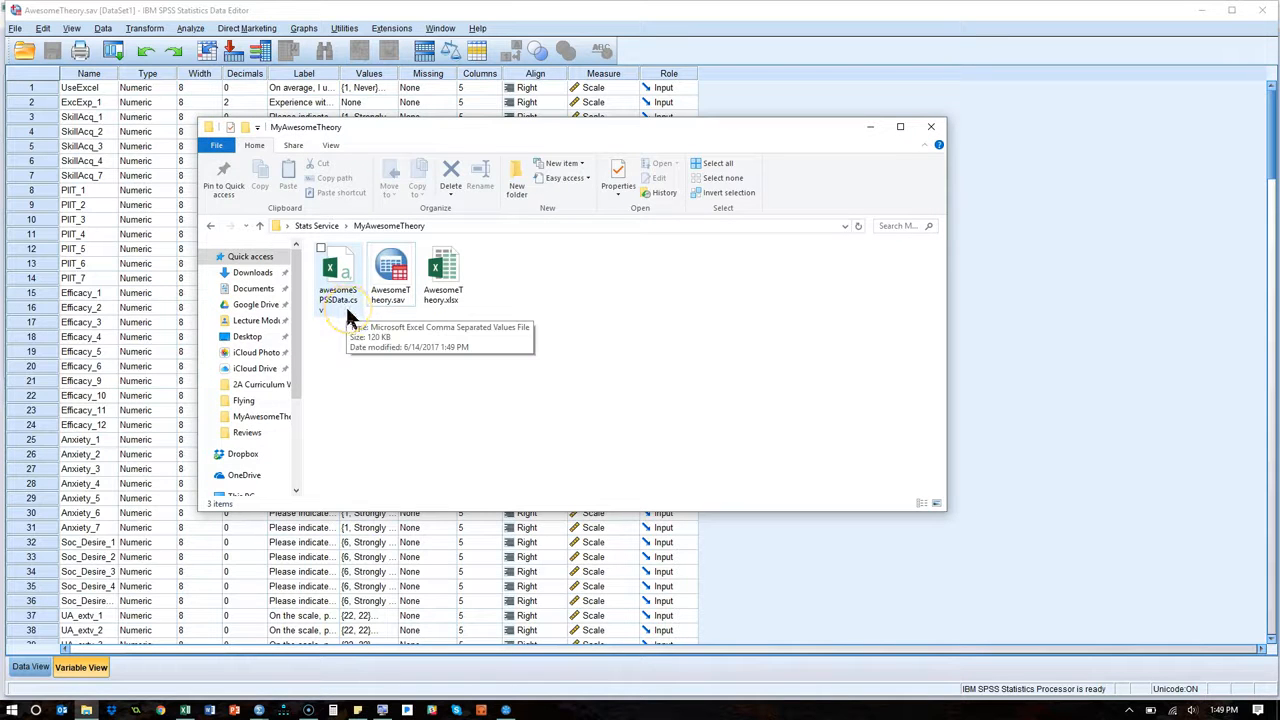
Switch to Excel and save the AwesomeTheory workbook in CSV UTF-8 (Comma delimited) format in the MyAwesomeTheory folder.
key("alt+Tab")
key("alt+Tab")
key("alt+Tab")
key("alt+Tab")
key("alt+Tab")
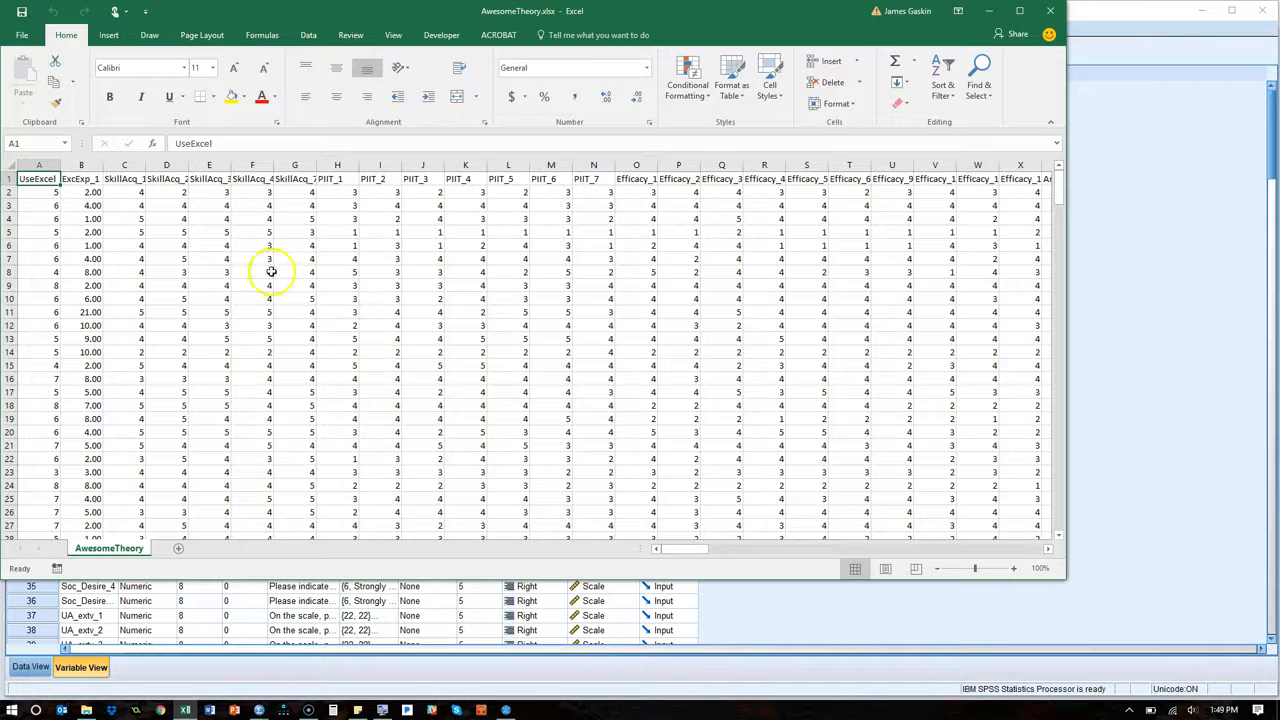
left_click(22, 36)
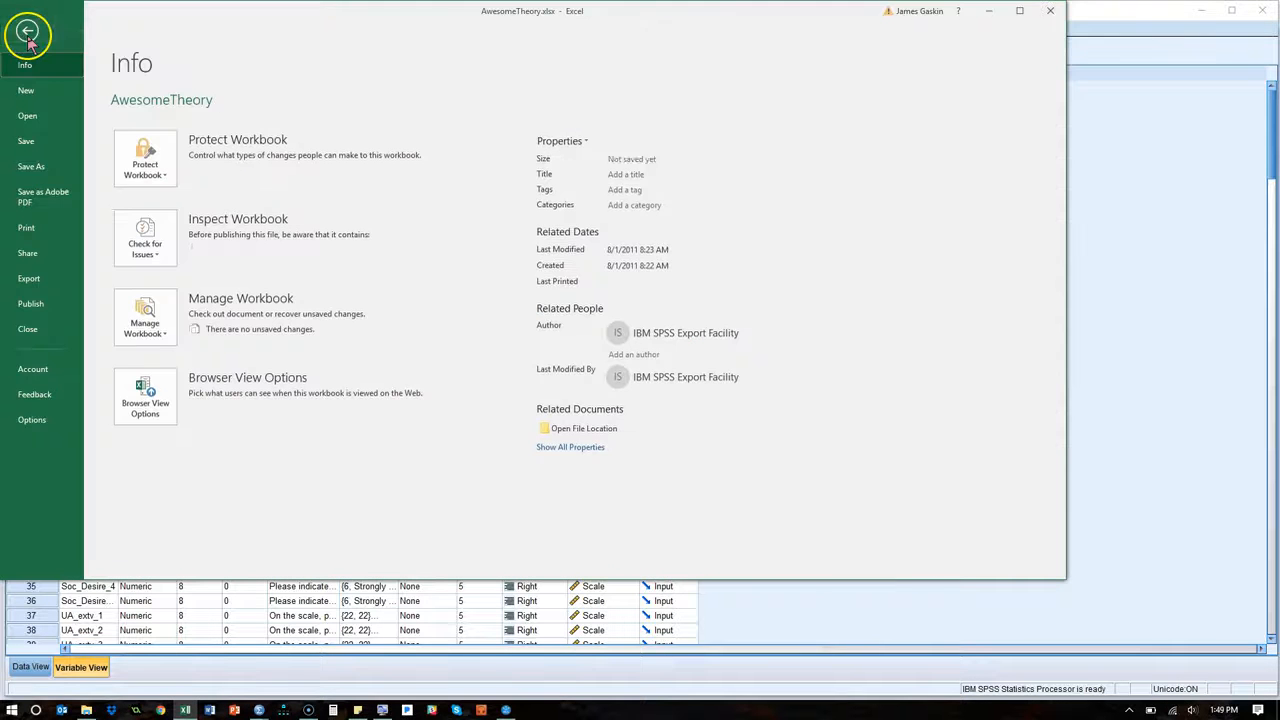
left_click(44, 166)
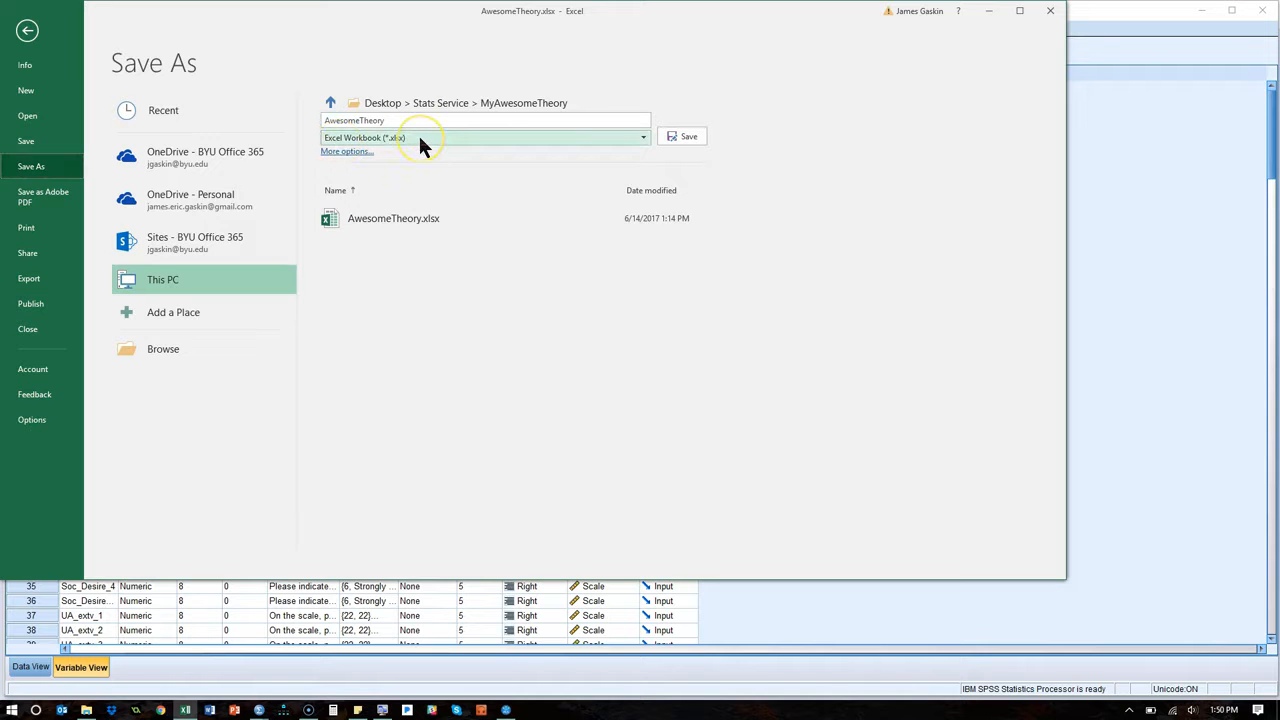
left_click(420, 141)
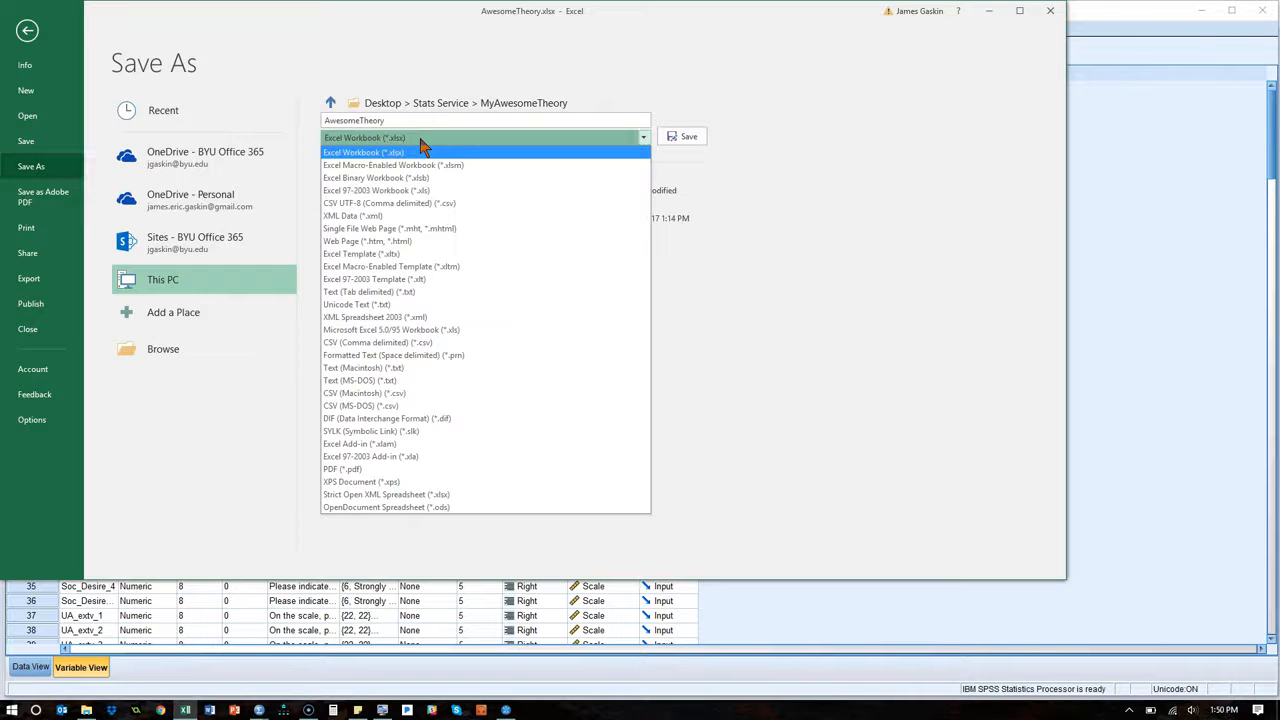
left_click(490, 204)
left_click(684, 137)
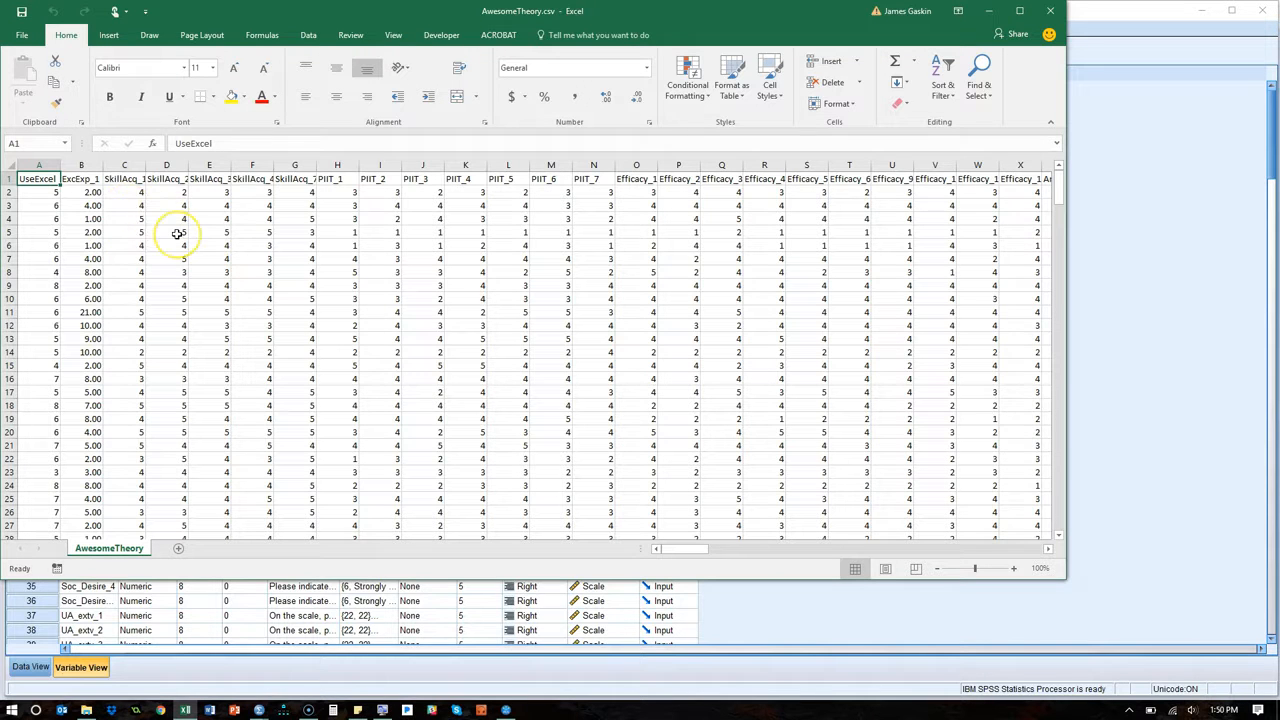
left_click(92, 193)
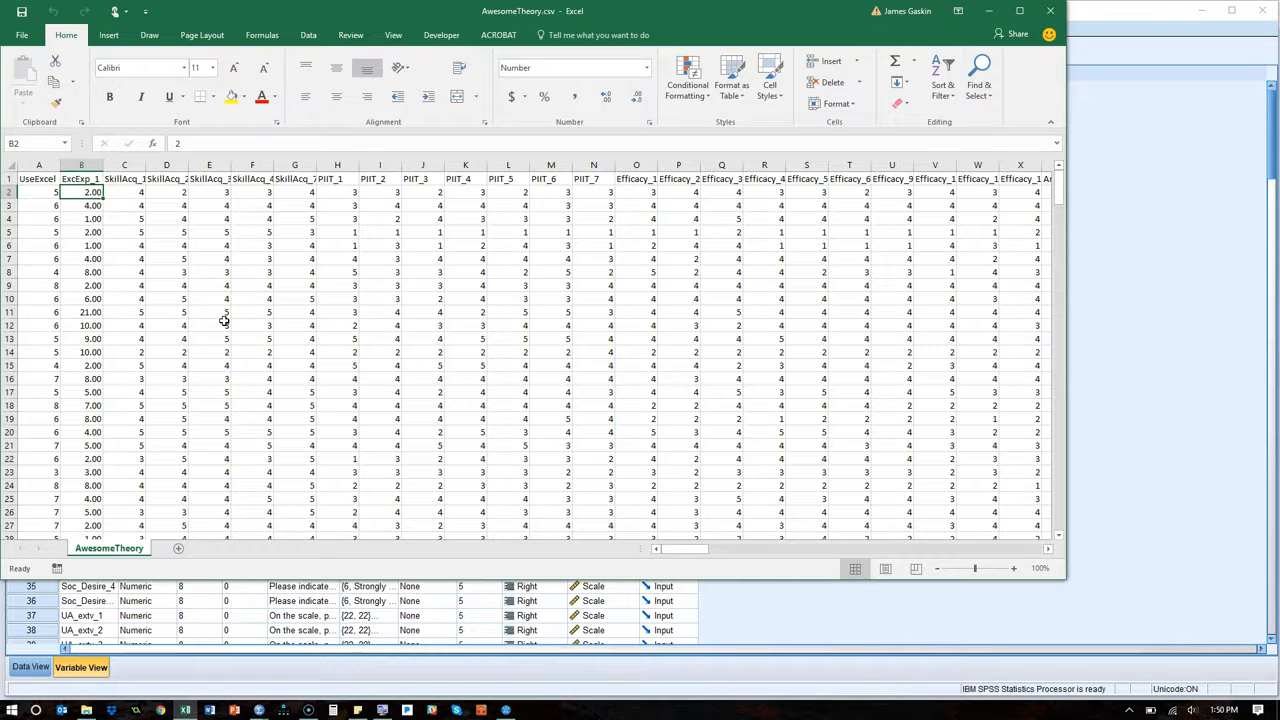
key("Delete")
left_click(138, 207)
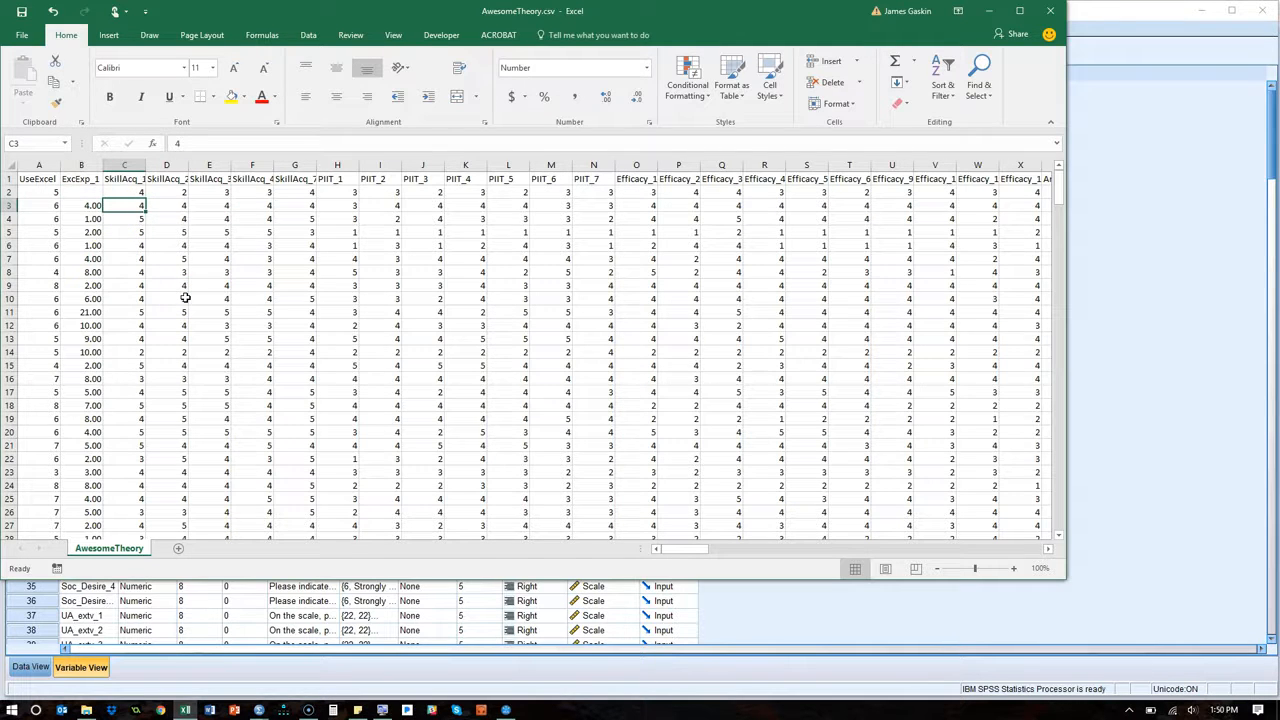
key("Left")
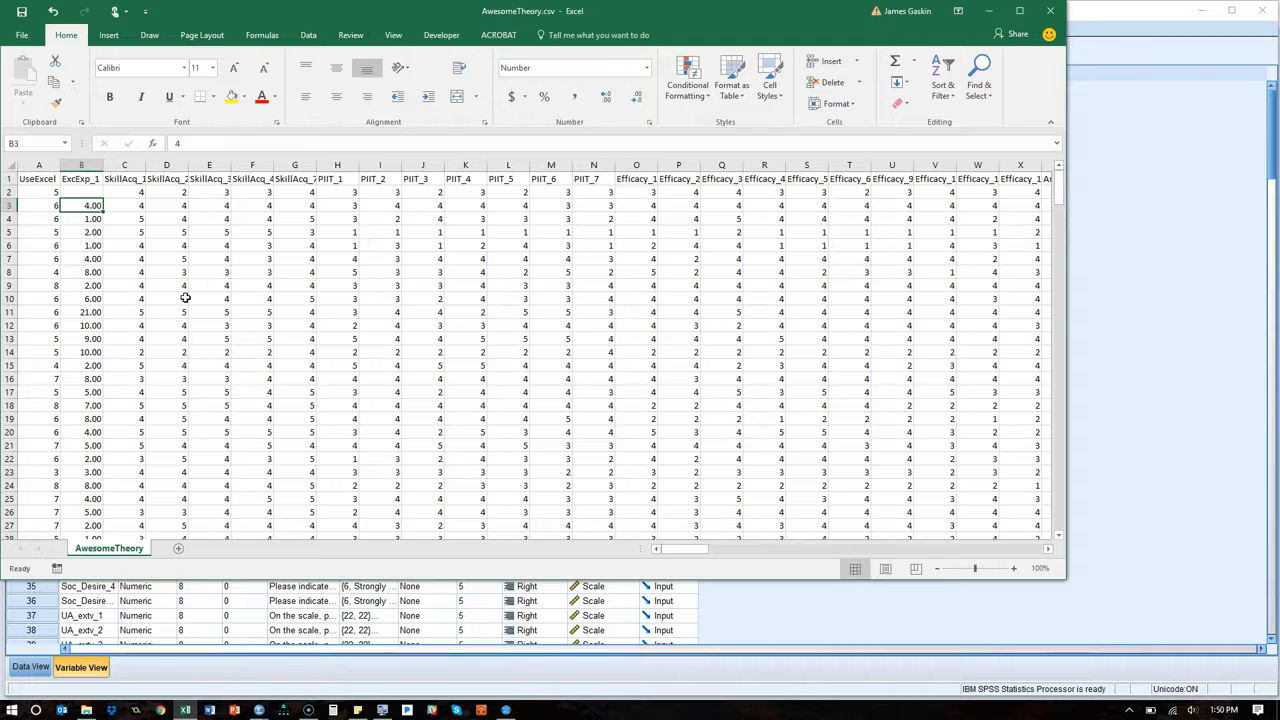
key("Down")
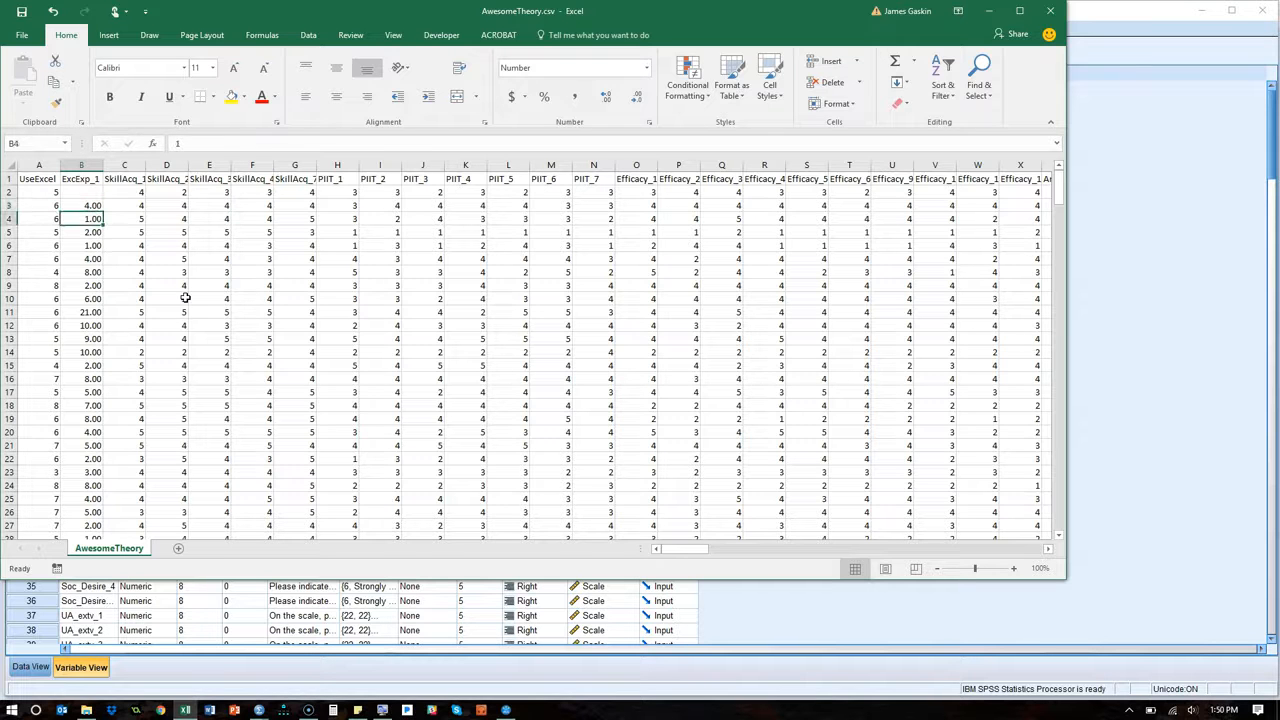
type("08137461082734691827364192873461928374")
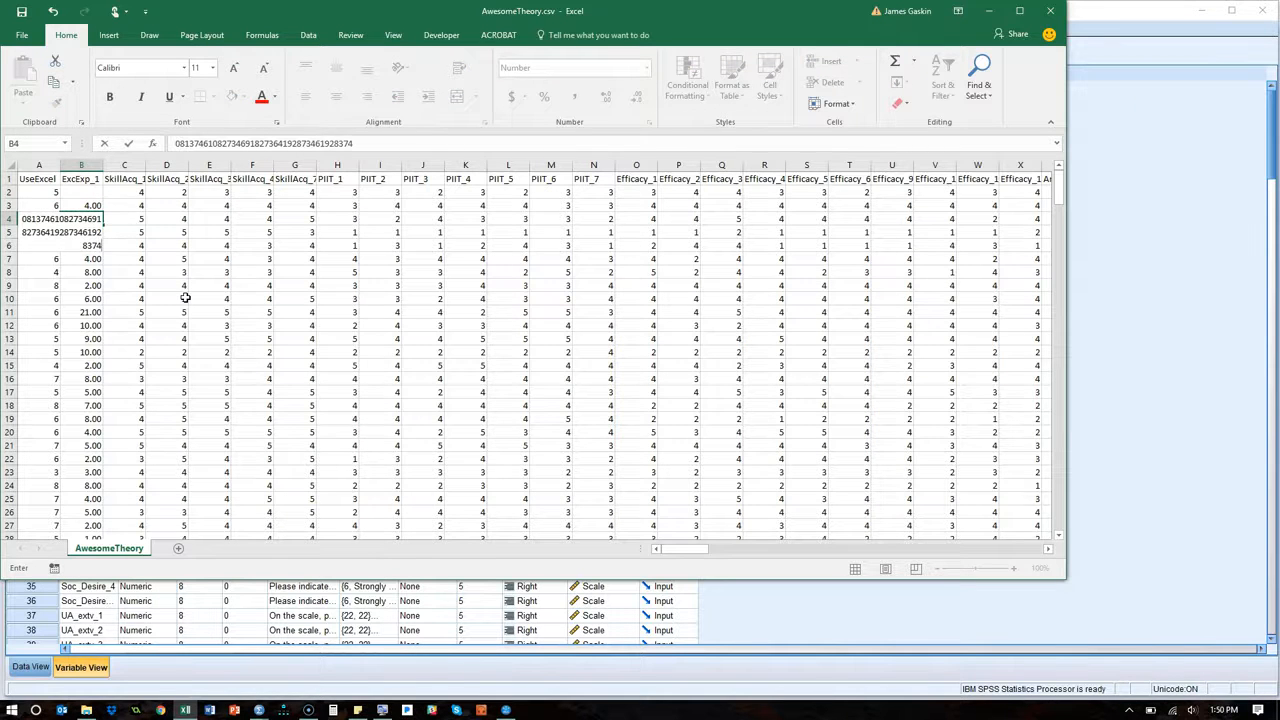
key("Return")
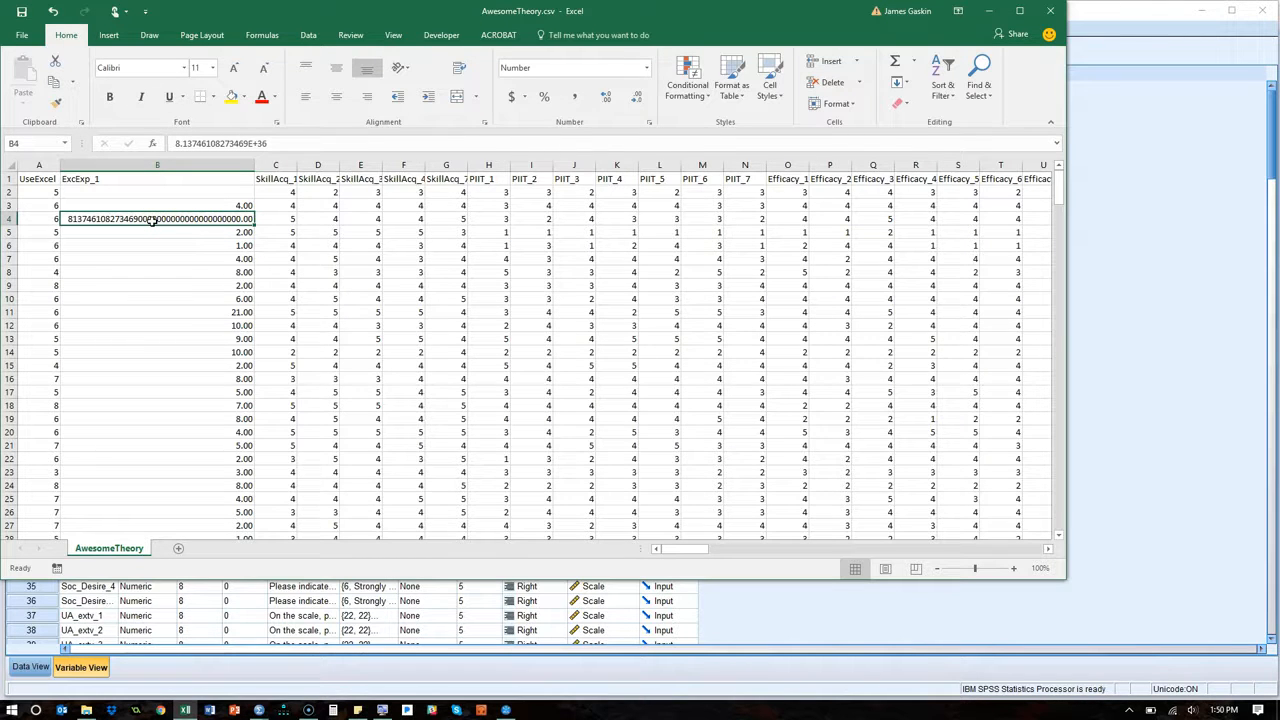
Enter male as the Gender value in row 4, cell GI4.
key("ctrl+Right")
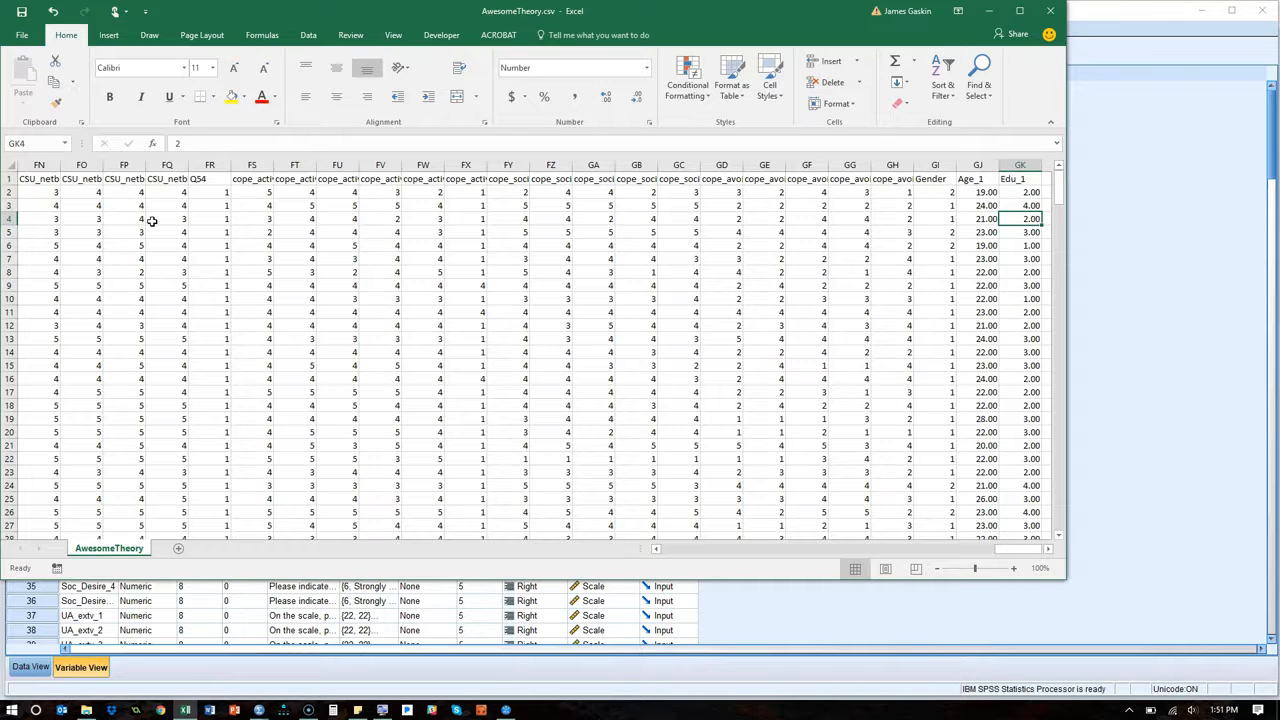
key("Left")
key("Left")
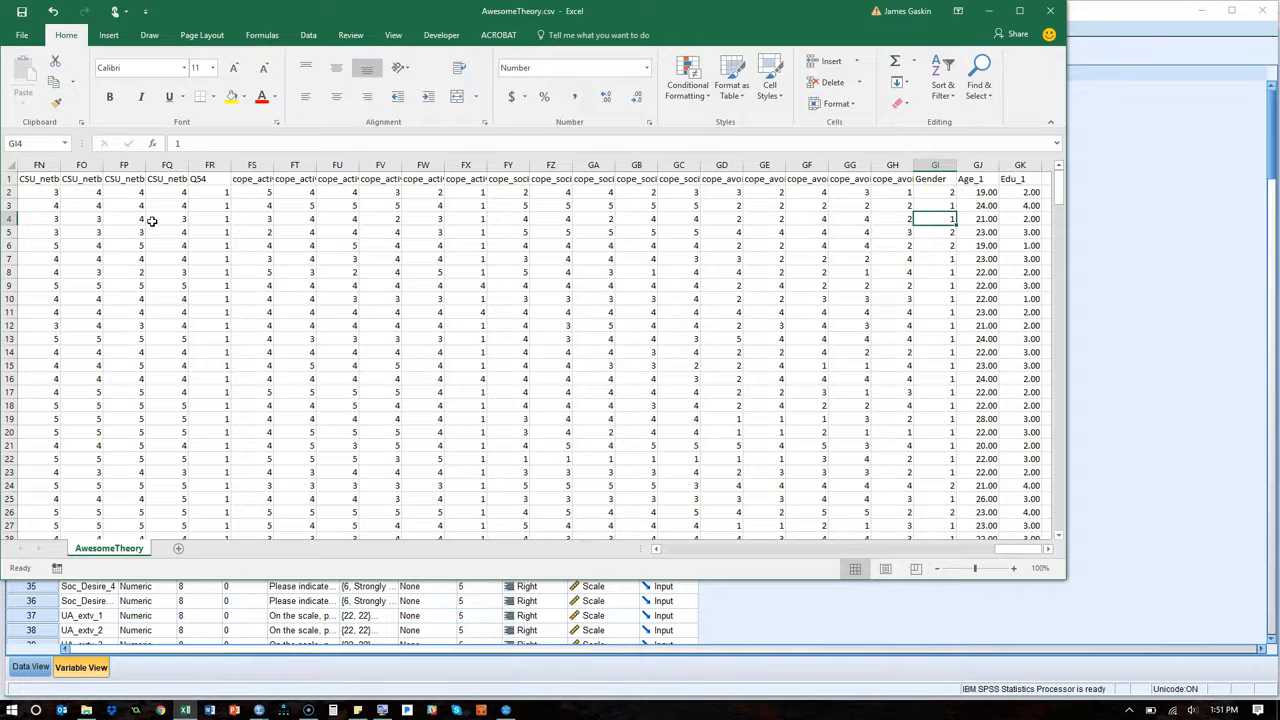
type("male")
key("Return")
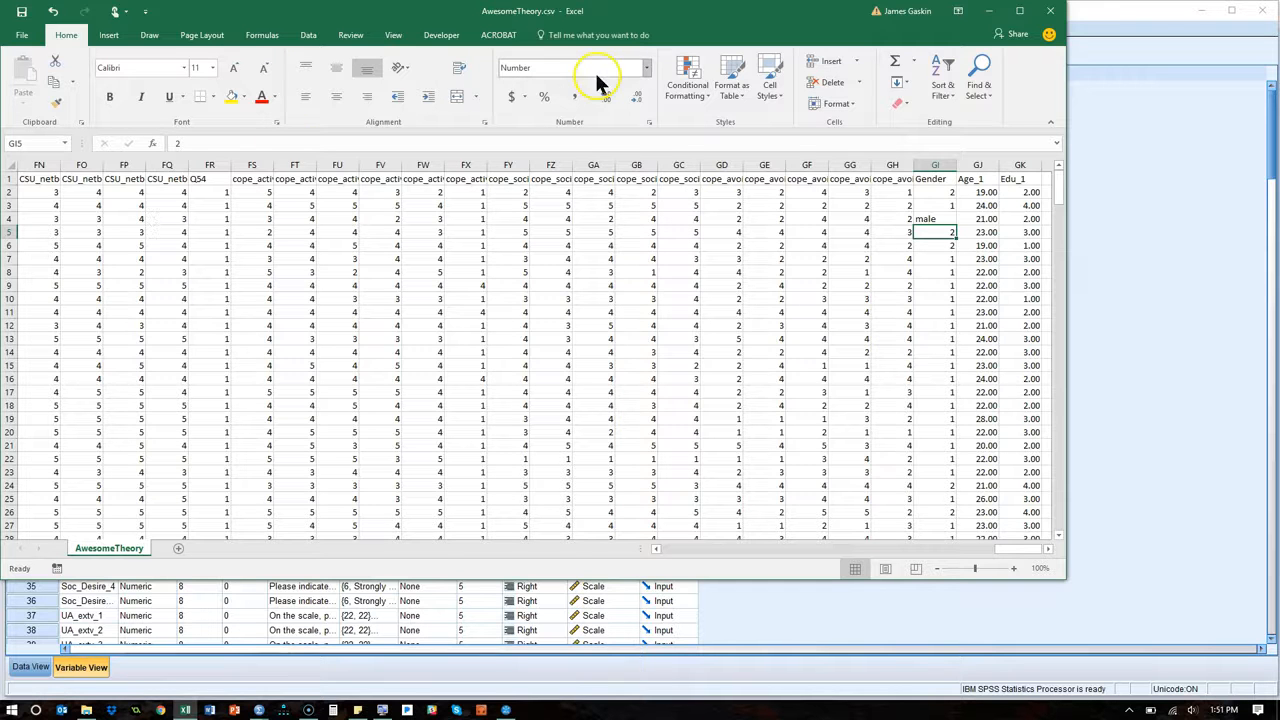
Close the AwesomeTheory.csv workbook and switch back to SmartPLS.
left_click(1050, 11)
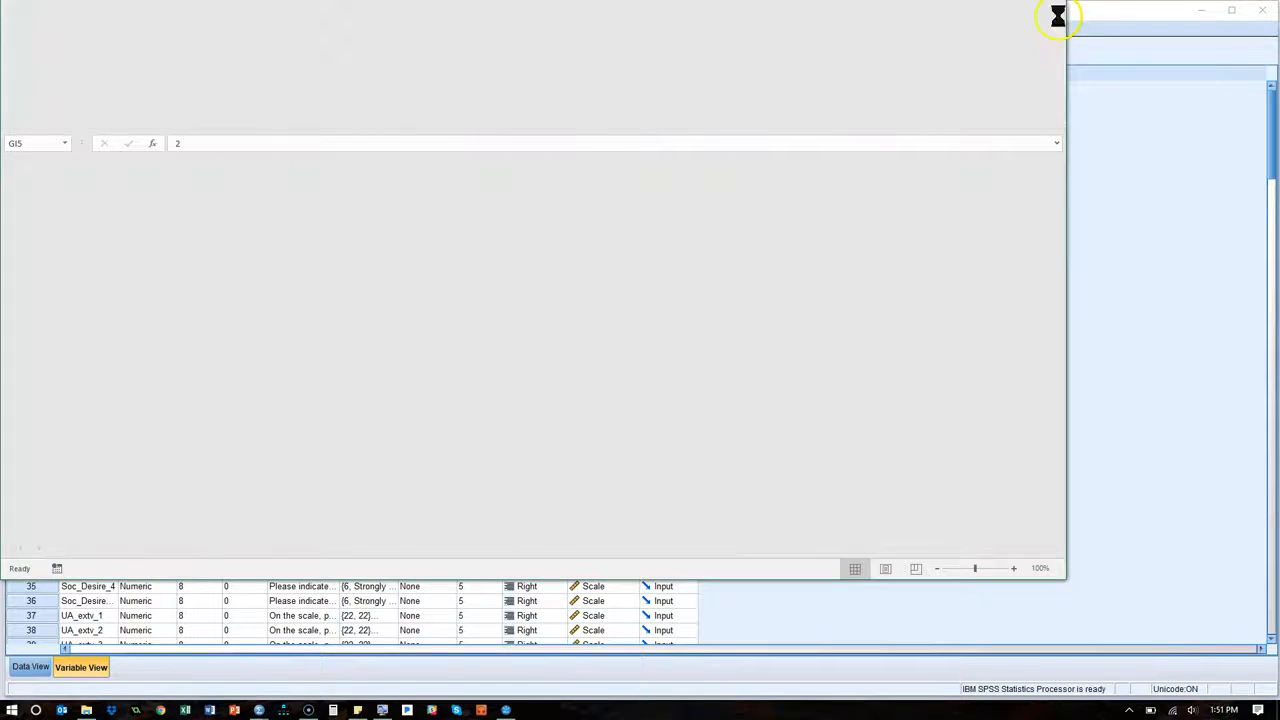
key("alt+Tab")
key("alt+Tab")
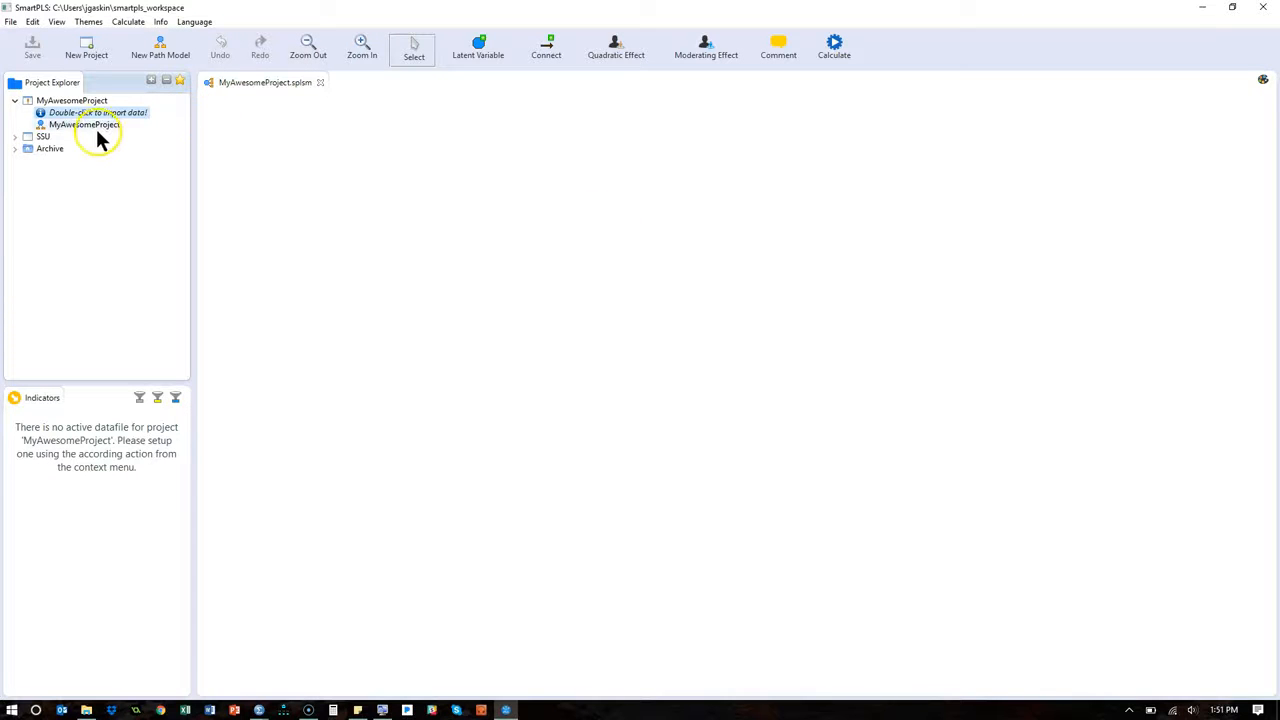
Import AwesomeTheory.csv from the MyAwesomeTheory folder into MyAwesomeProject, keeping the data file name AwesomeTheory.
double_click(85, 116)
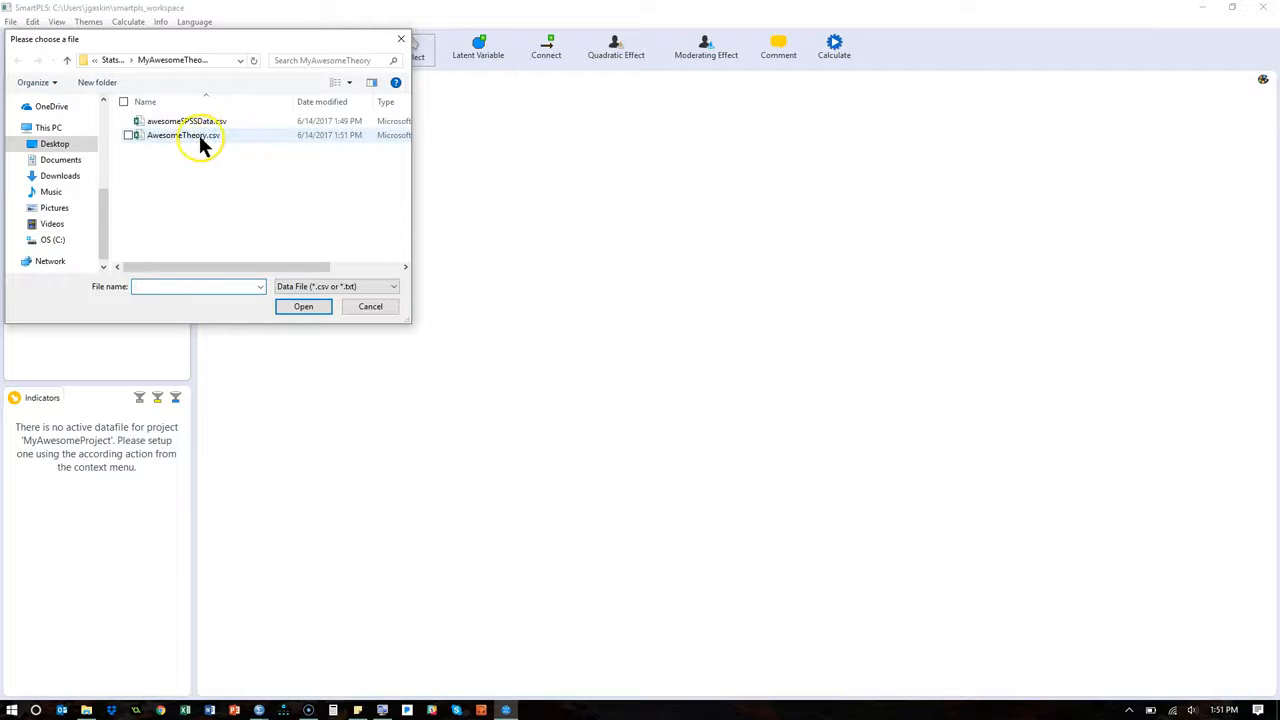
left_click(198, 142)
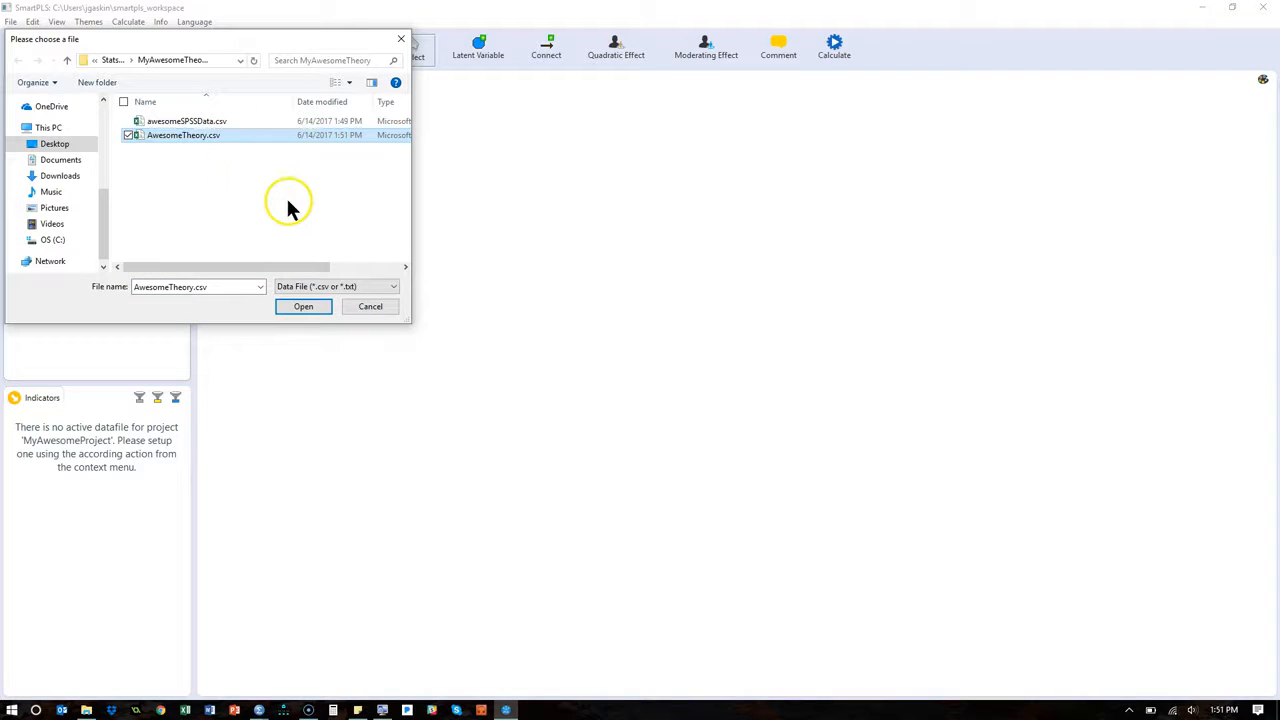
left_click(302, 307)
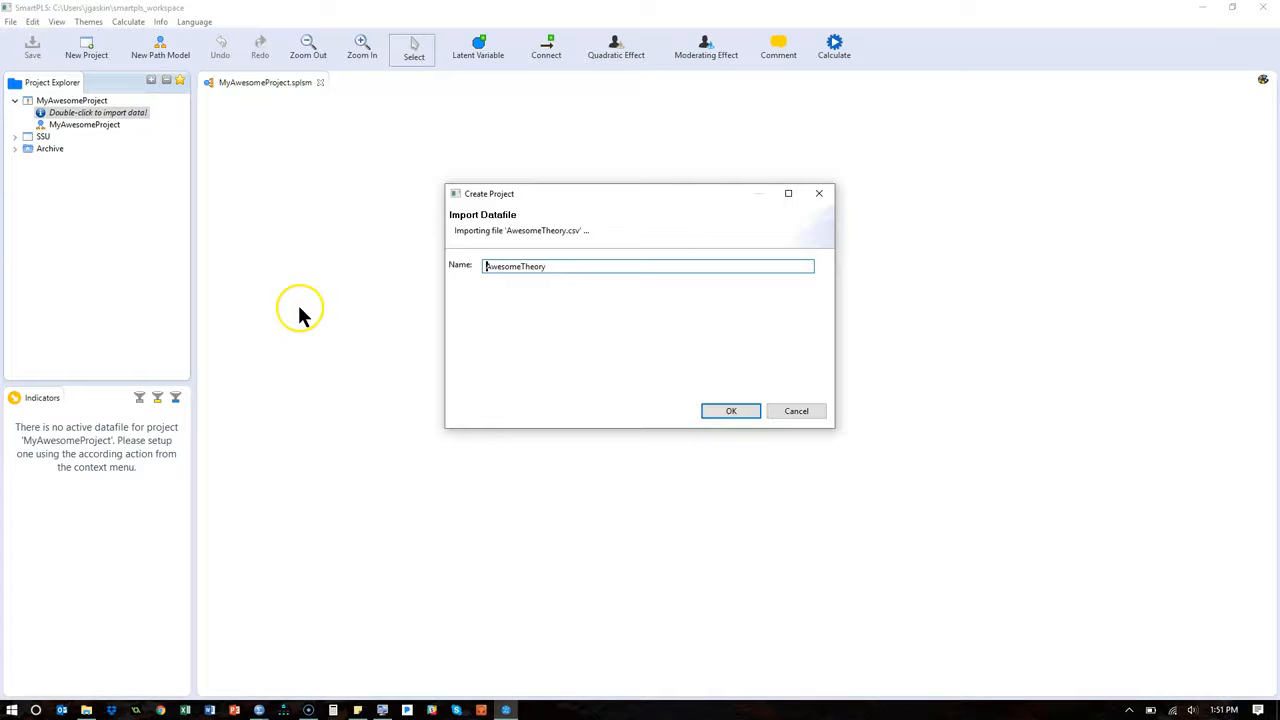
left_click(733, 413)
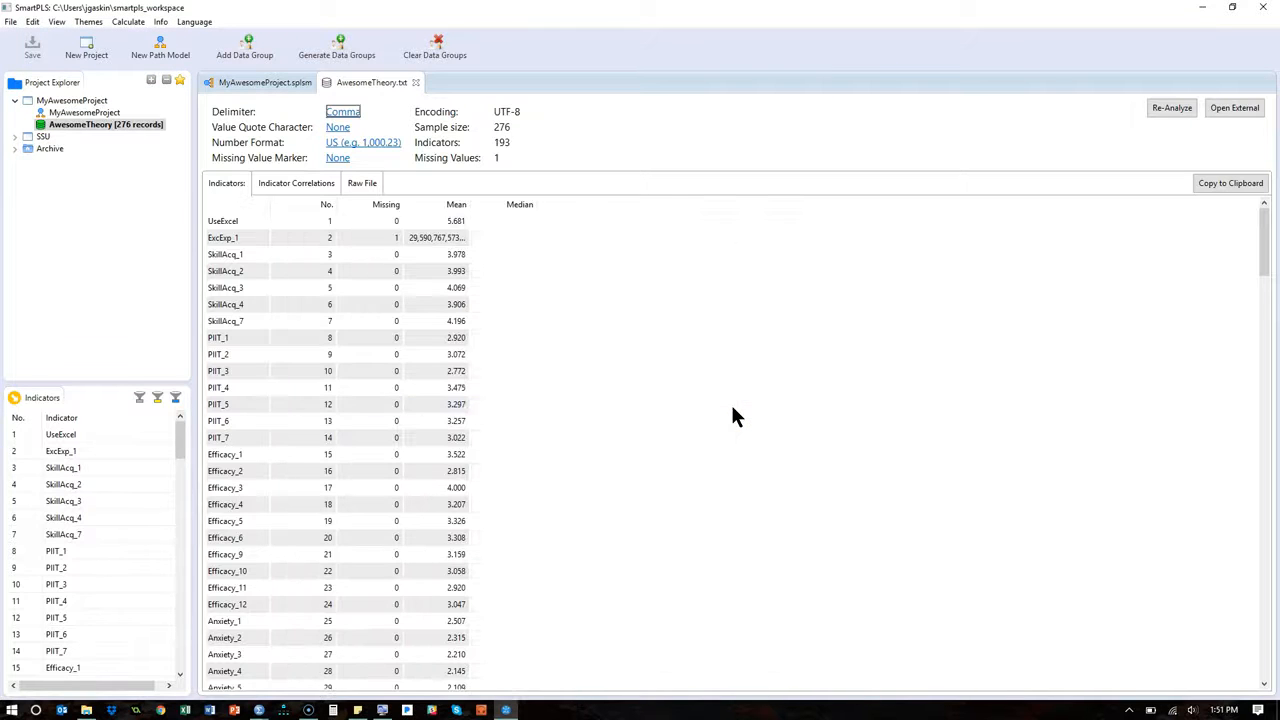
left_click(441, 243)
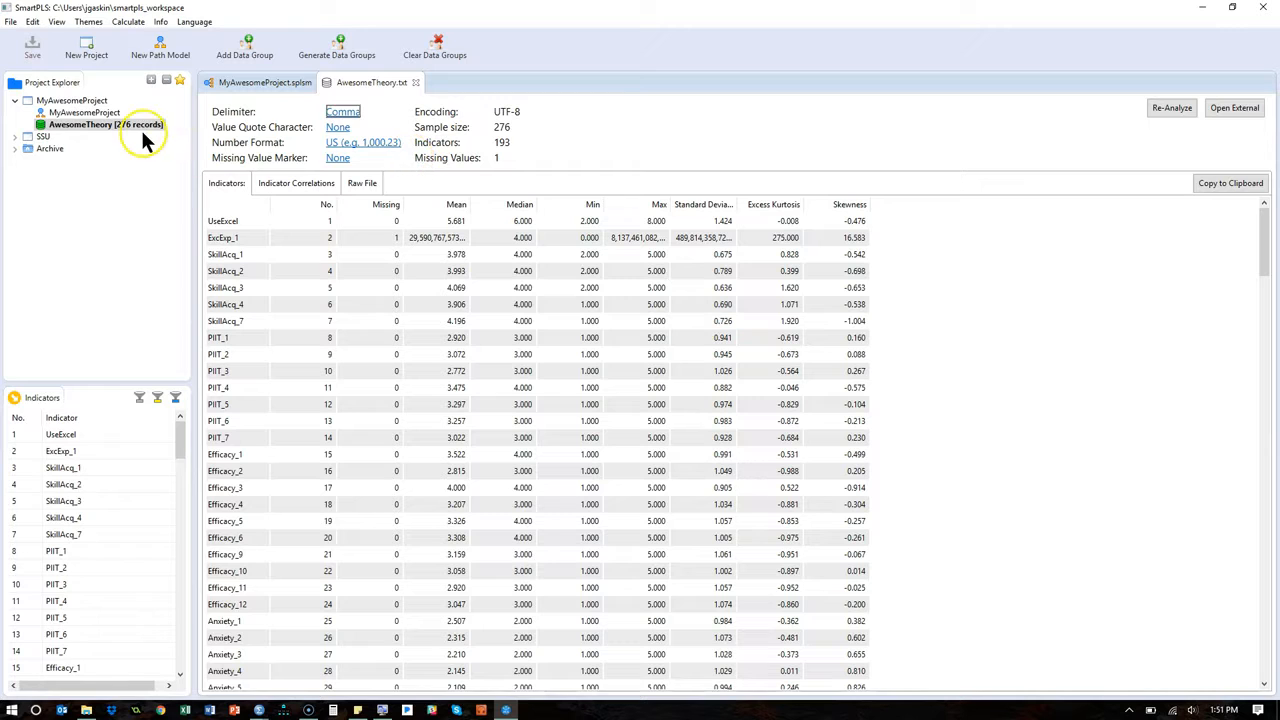
left_click(57, 128)
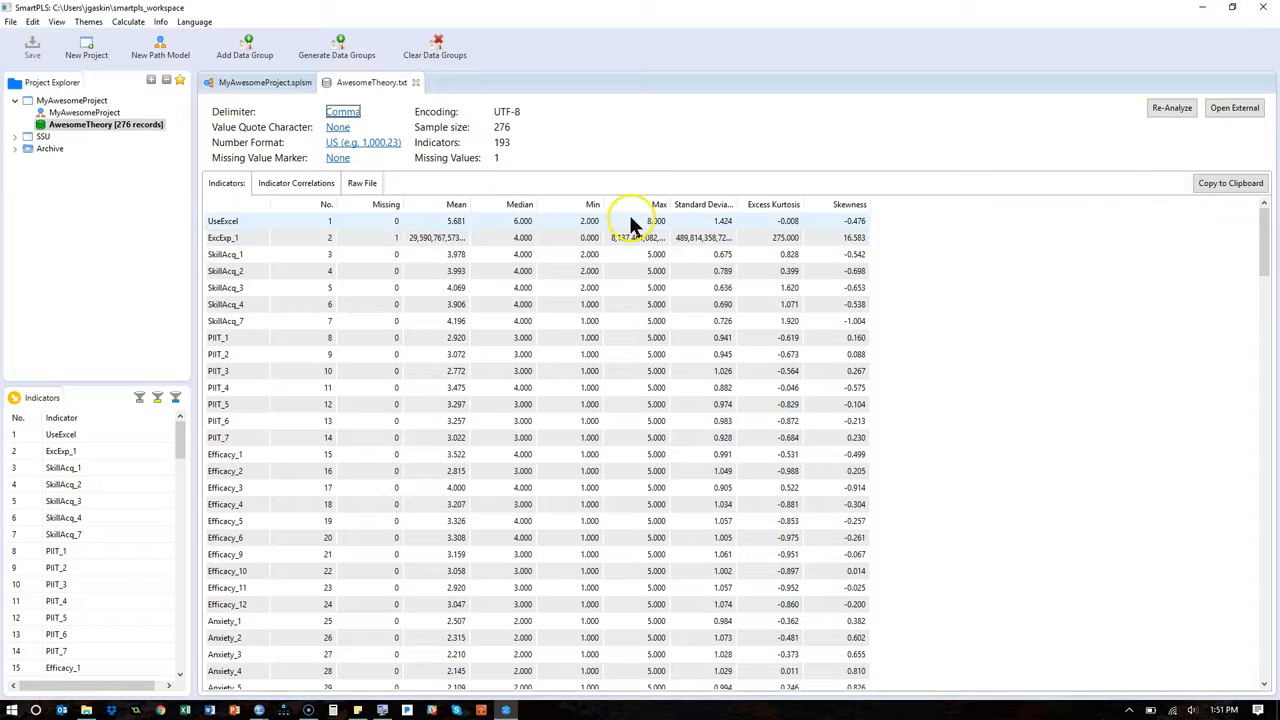
Import awesomeSPSSData.csv as a second data file into MyAwesomeProject under the name awesomeSPSSData.
right_click(72, 121)
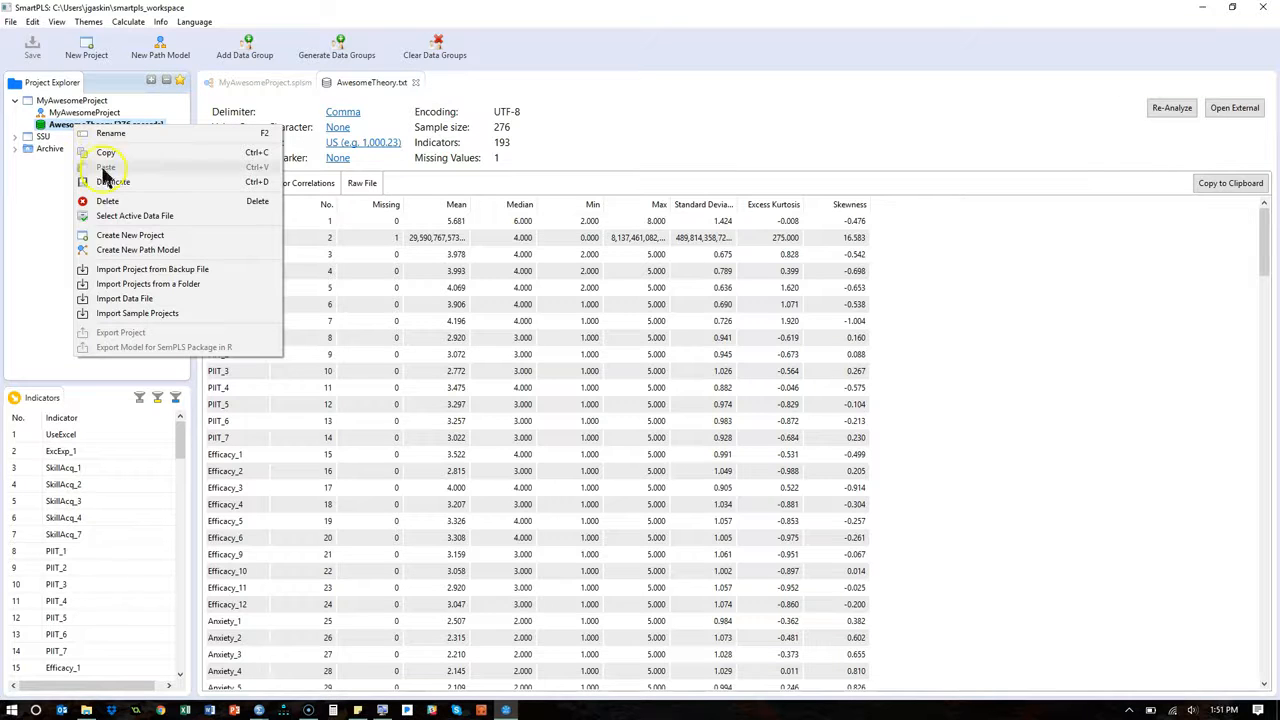
left_click(40, 192)
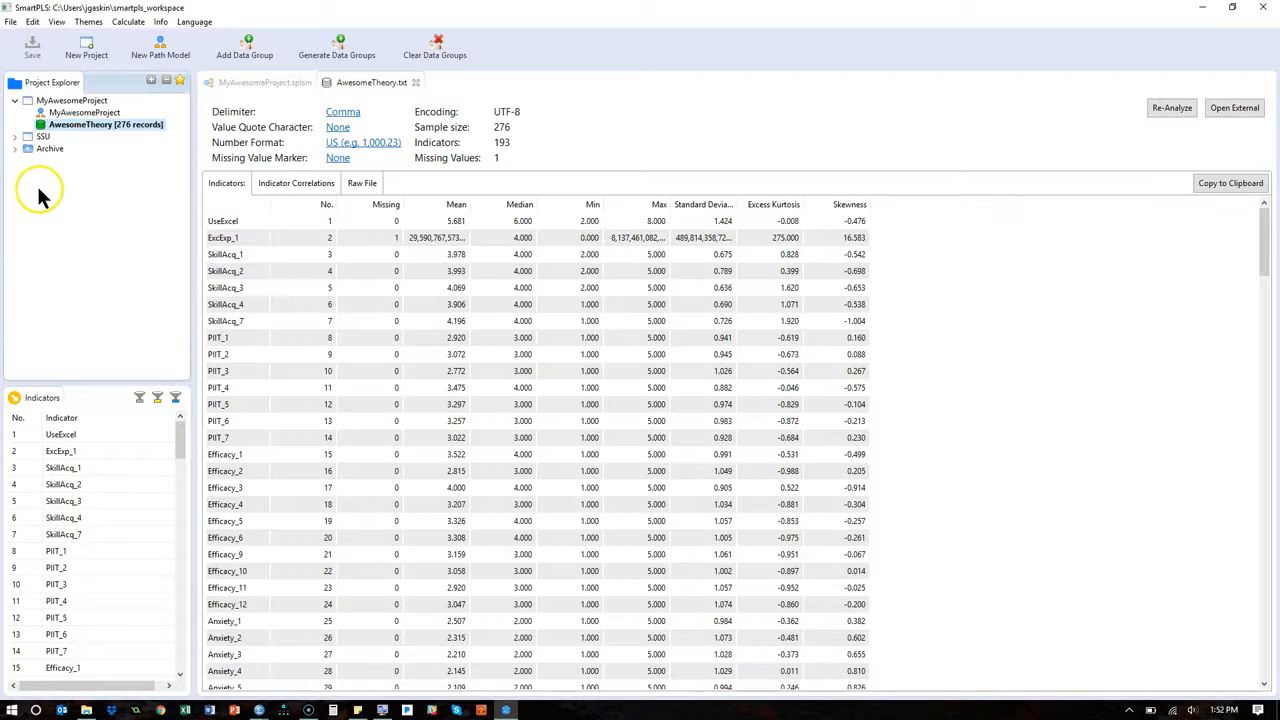
right_click(74, 116)
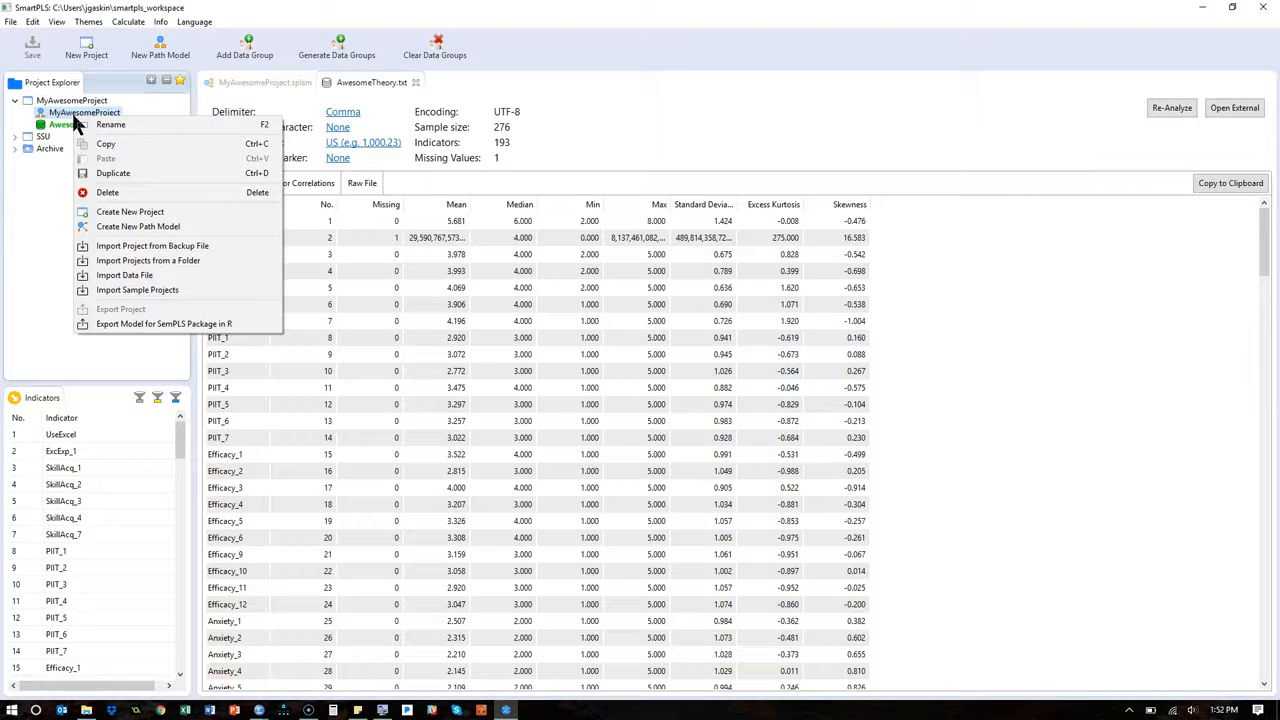
left_click(207, 279)
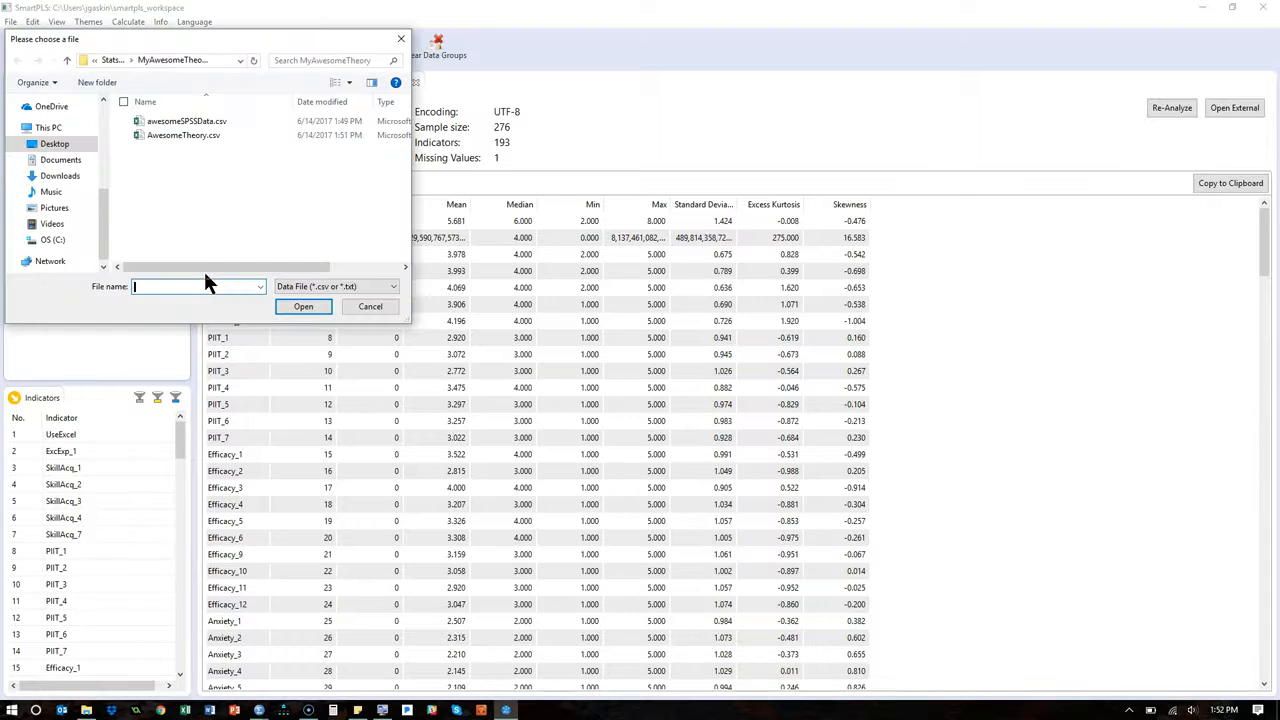
left_click(204, 123)
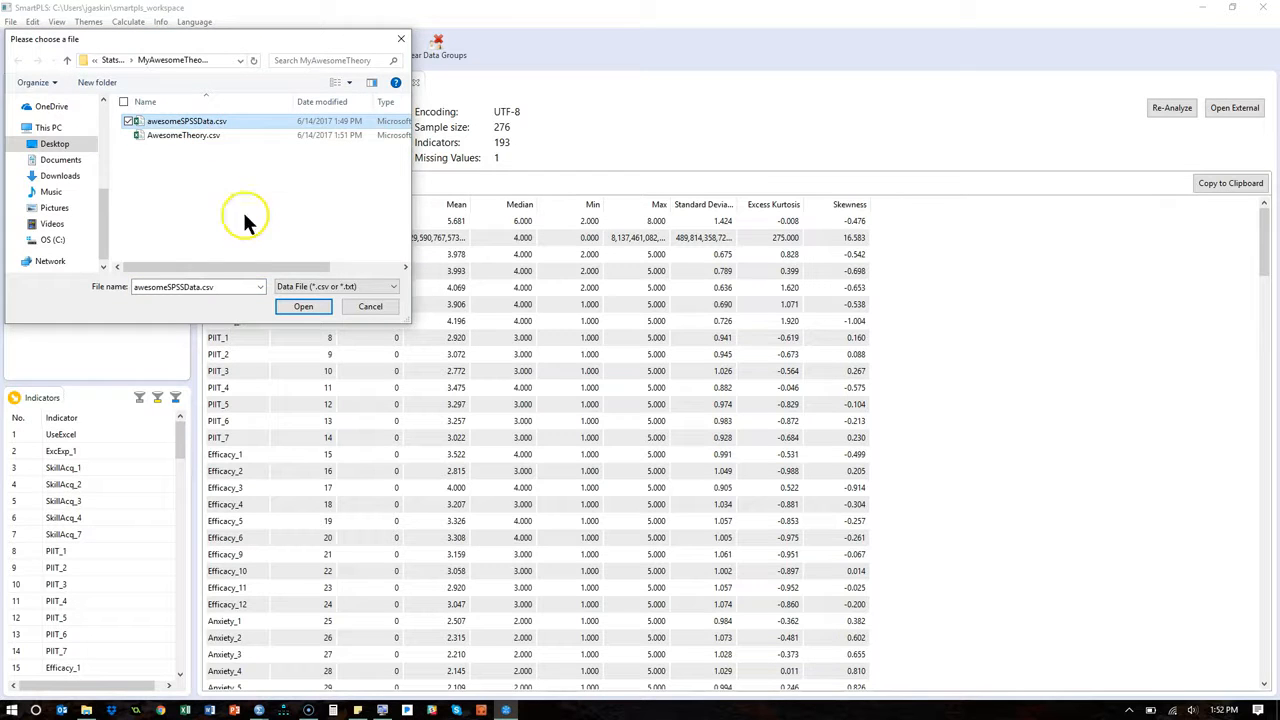
left_click(301, 308)
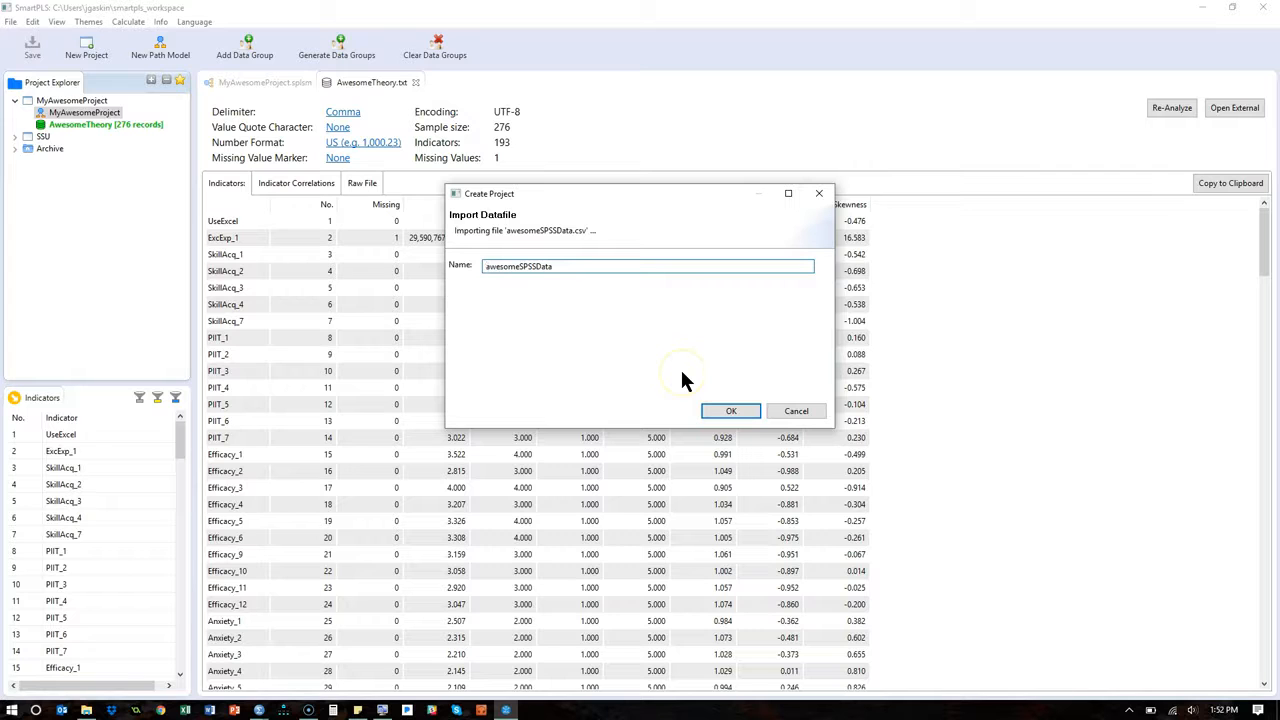
left_click(722, 410)
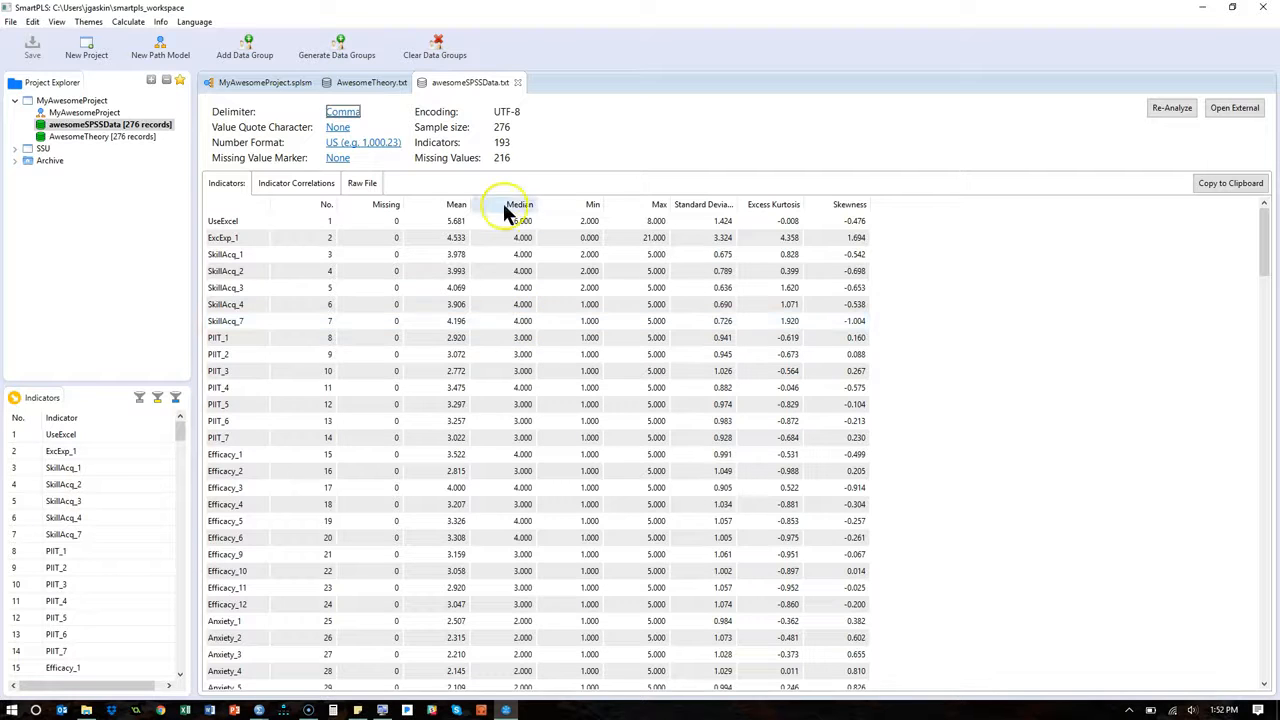
Sort the awesomeSPSSData indicators by excess kurtosis and check the values for Age_1.
left_click(487, 232)
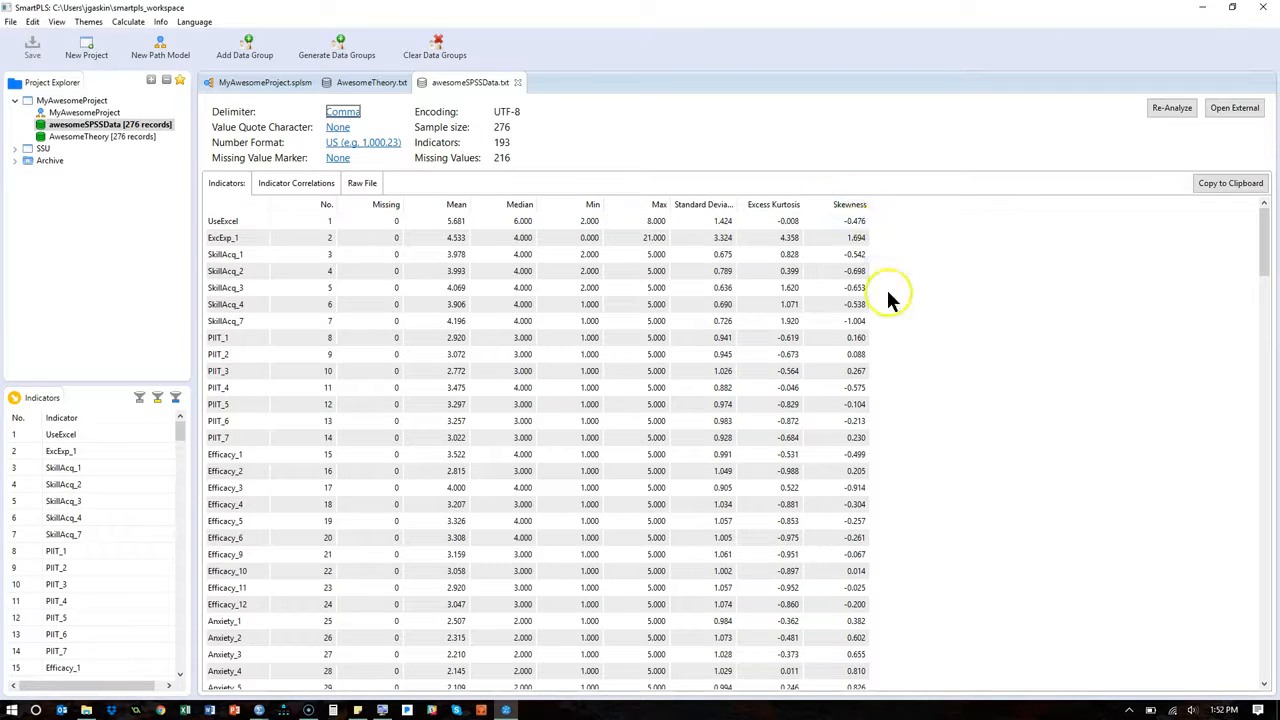
left_click(772, 206)
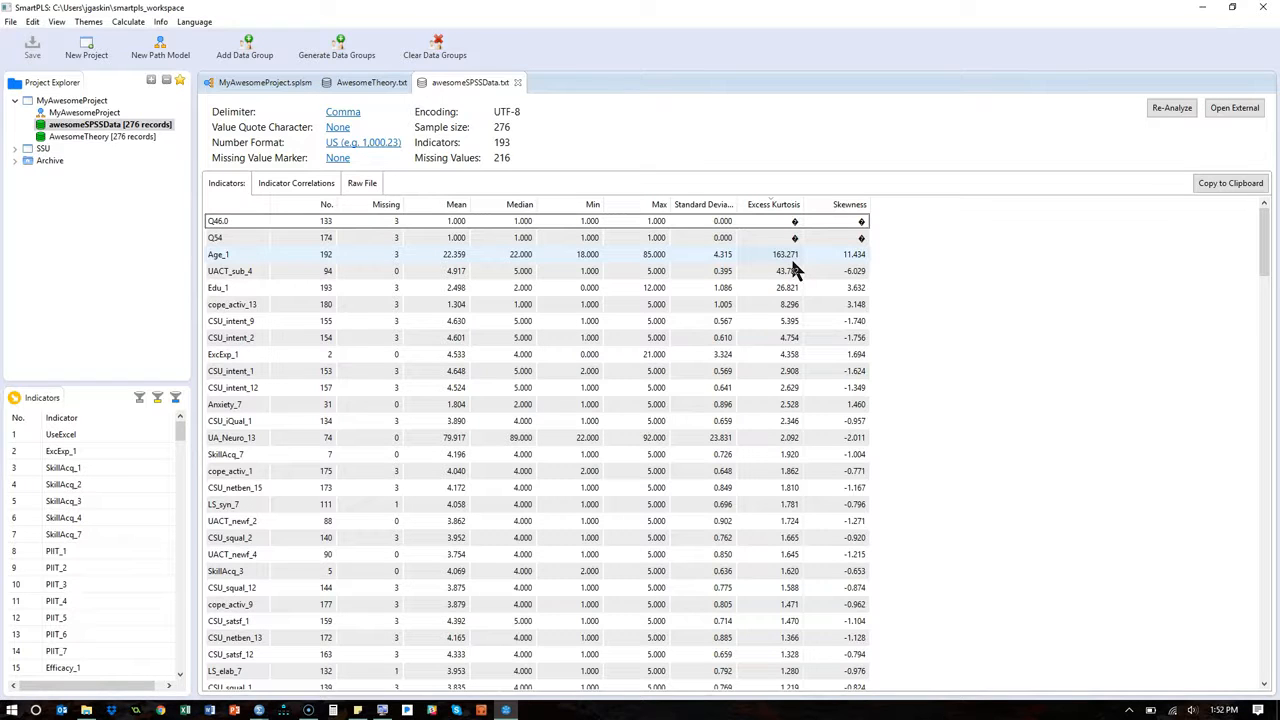
left_click(790, 256)
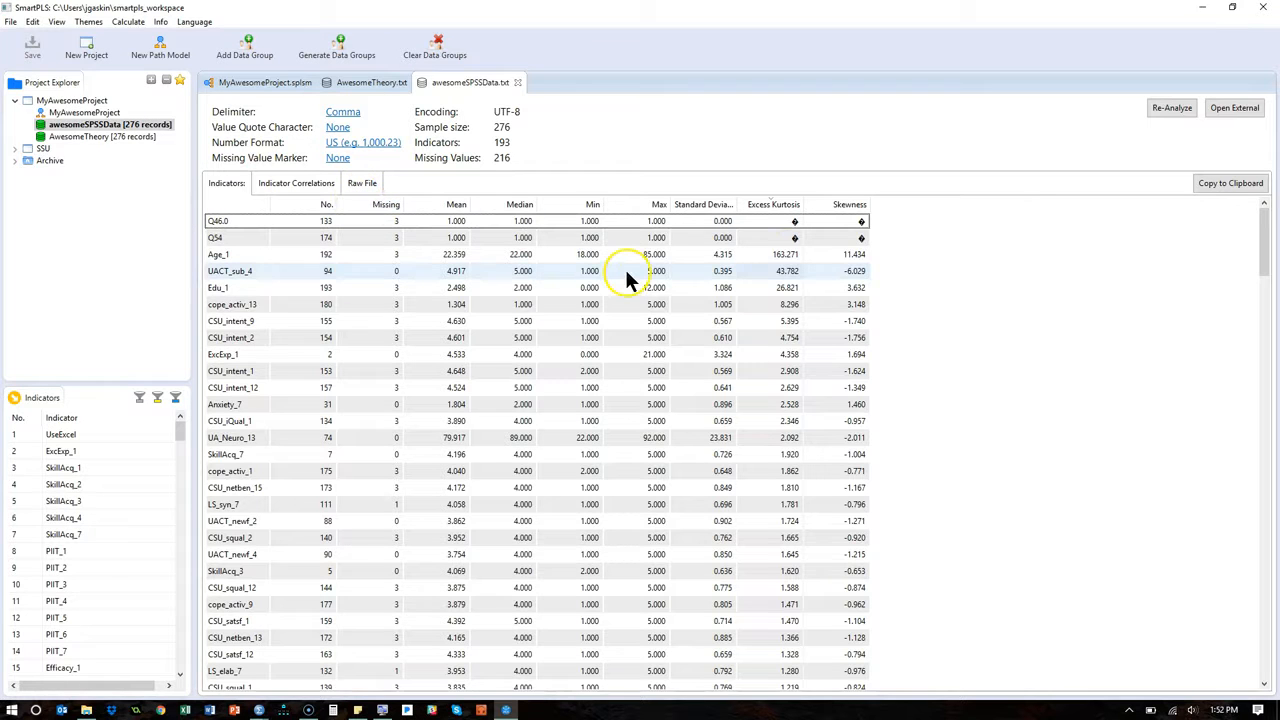
Close the awesomeSPSSData and AwesomeTheory data views and enlarge the list of indicators.
left_click(518, 84)
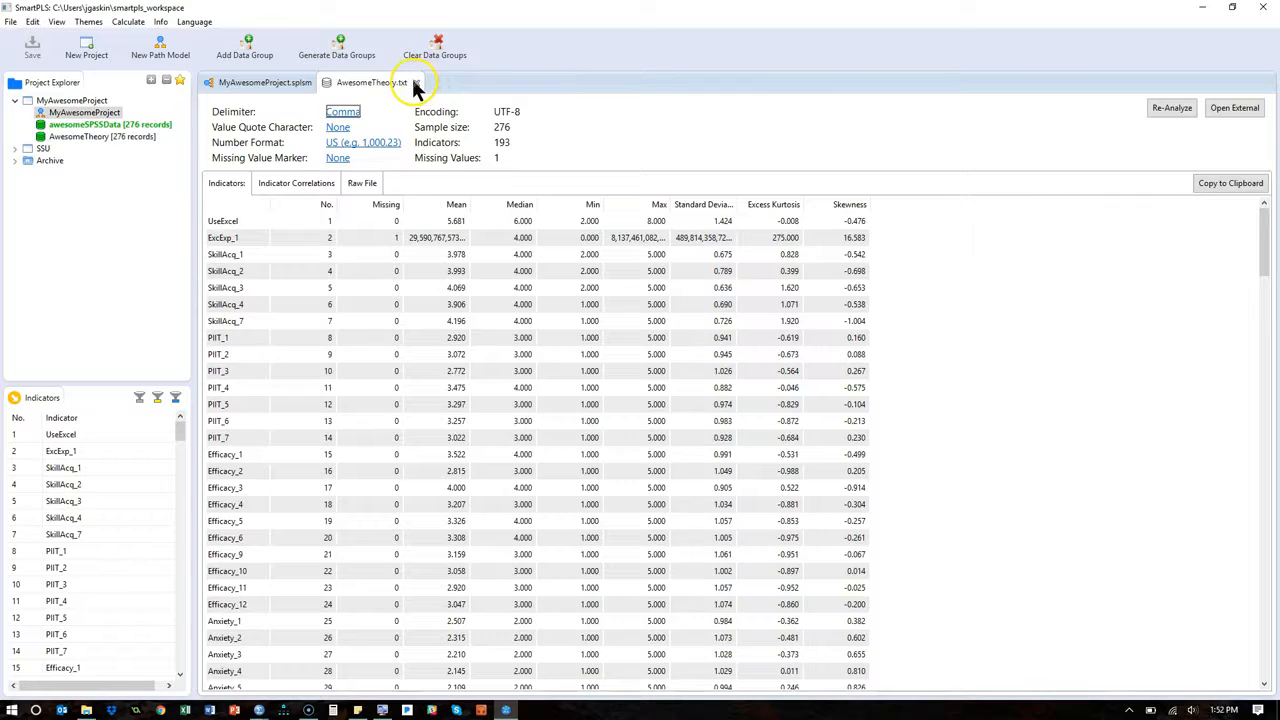
left_click(416, 84)
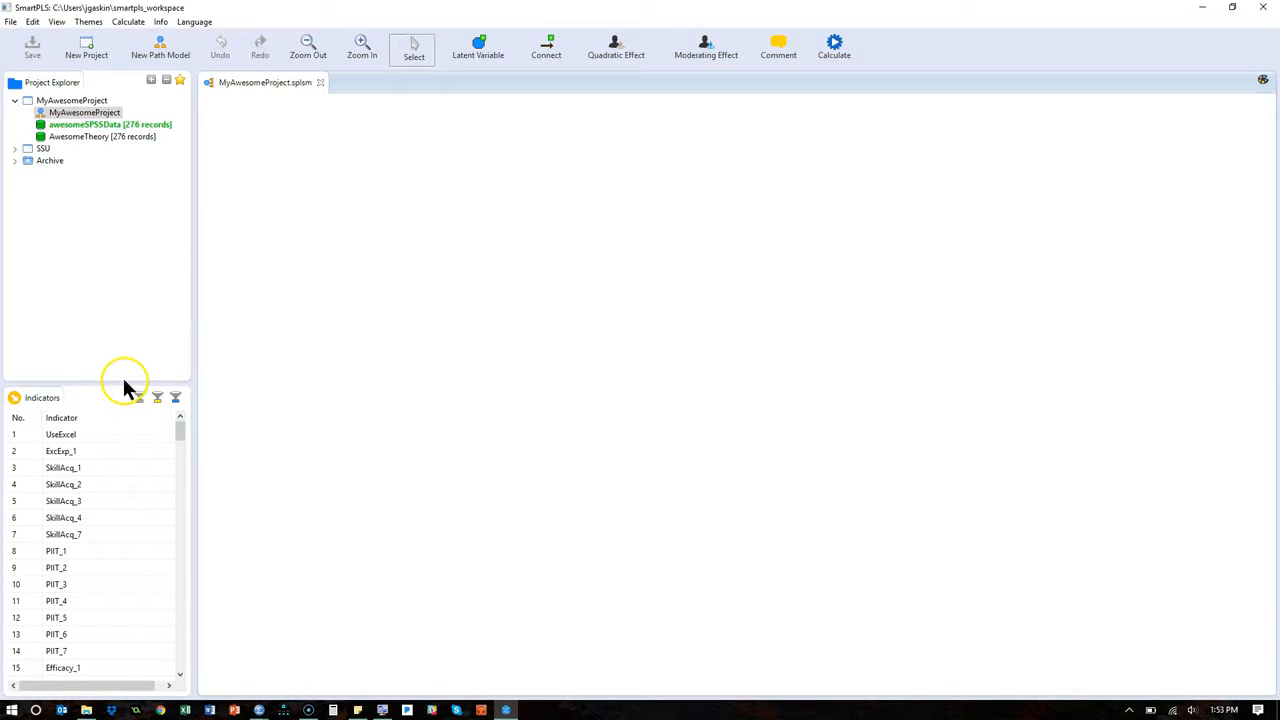
left_click_drag(124, 385, 121, 198)
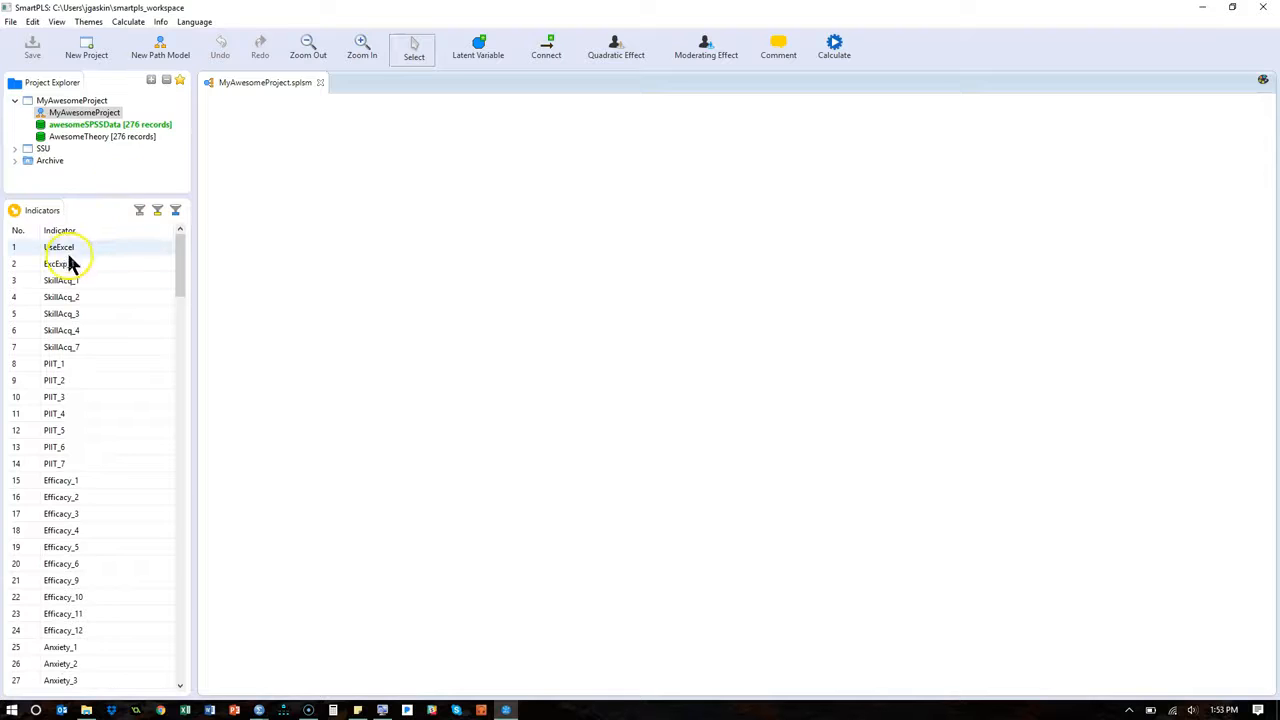
Make AwesomeTheory the project's active data file, and switch the active data file back to awesomeSPSSData.
right_click(136, 139)
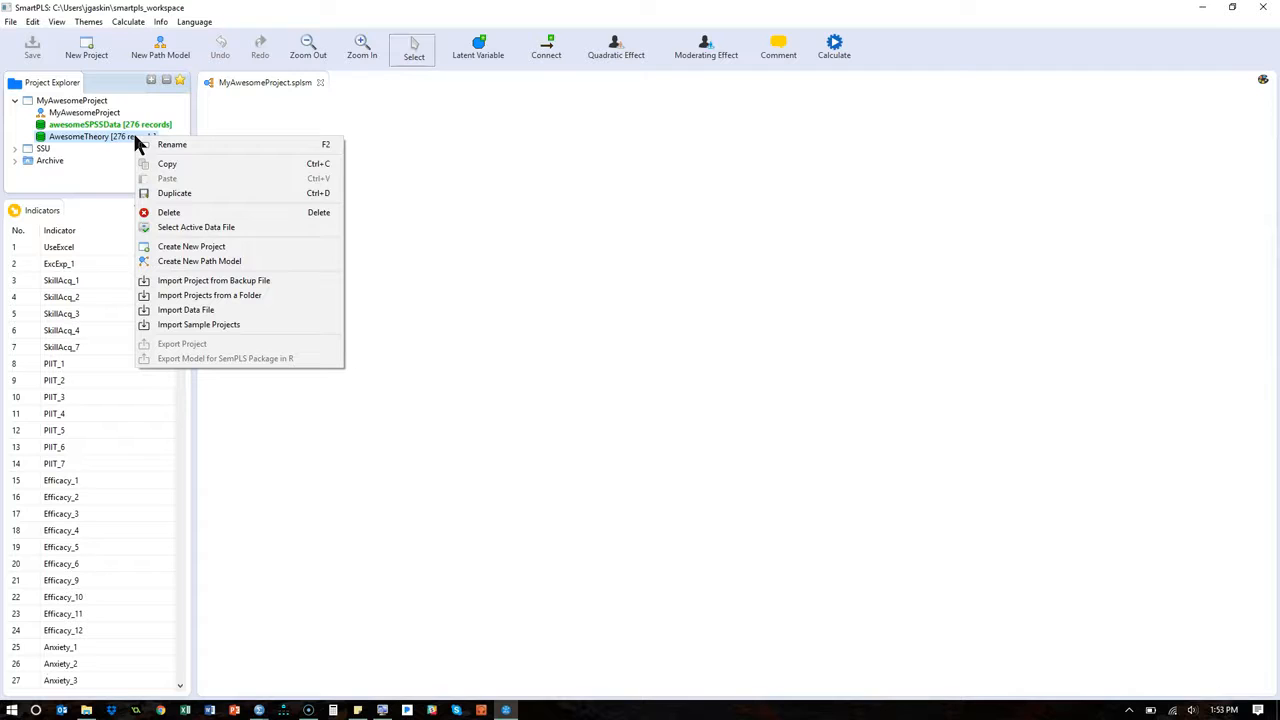
left_click(250, 230)
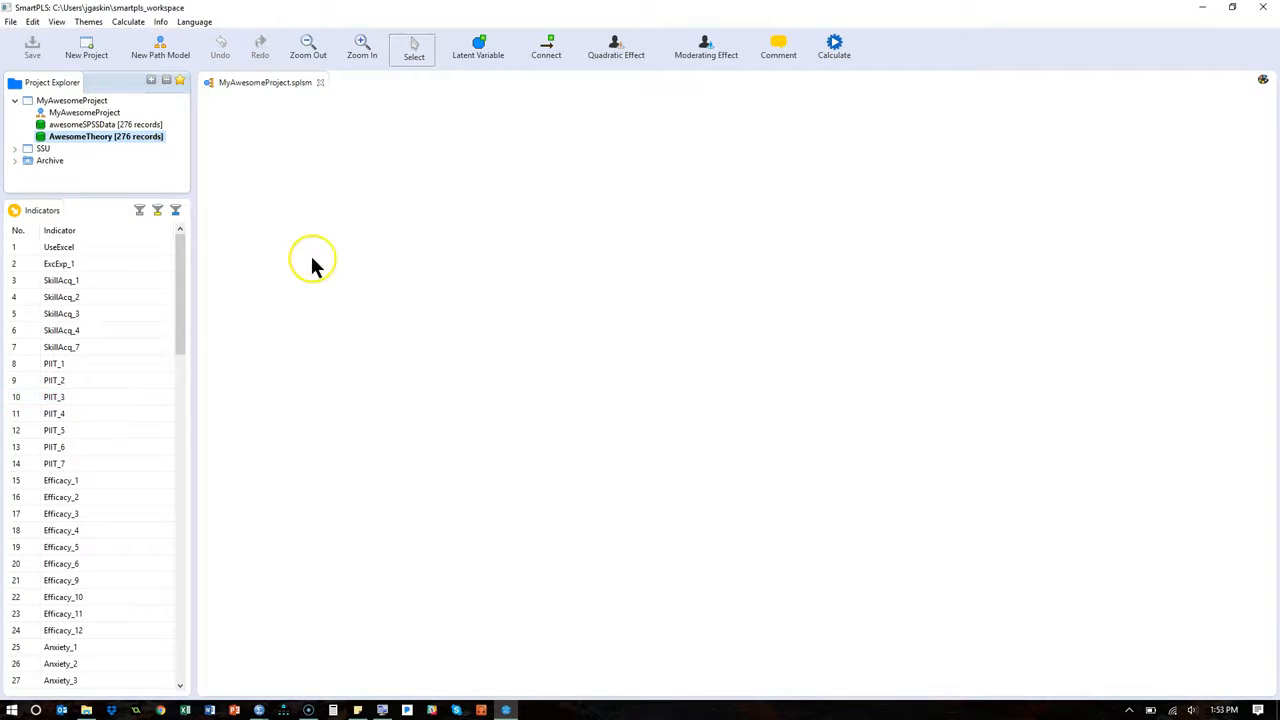
left_click(99, 126)
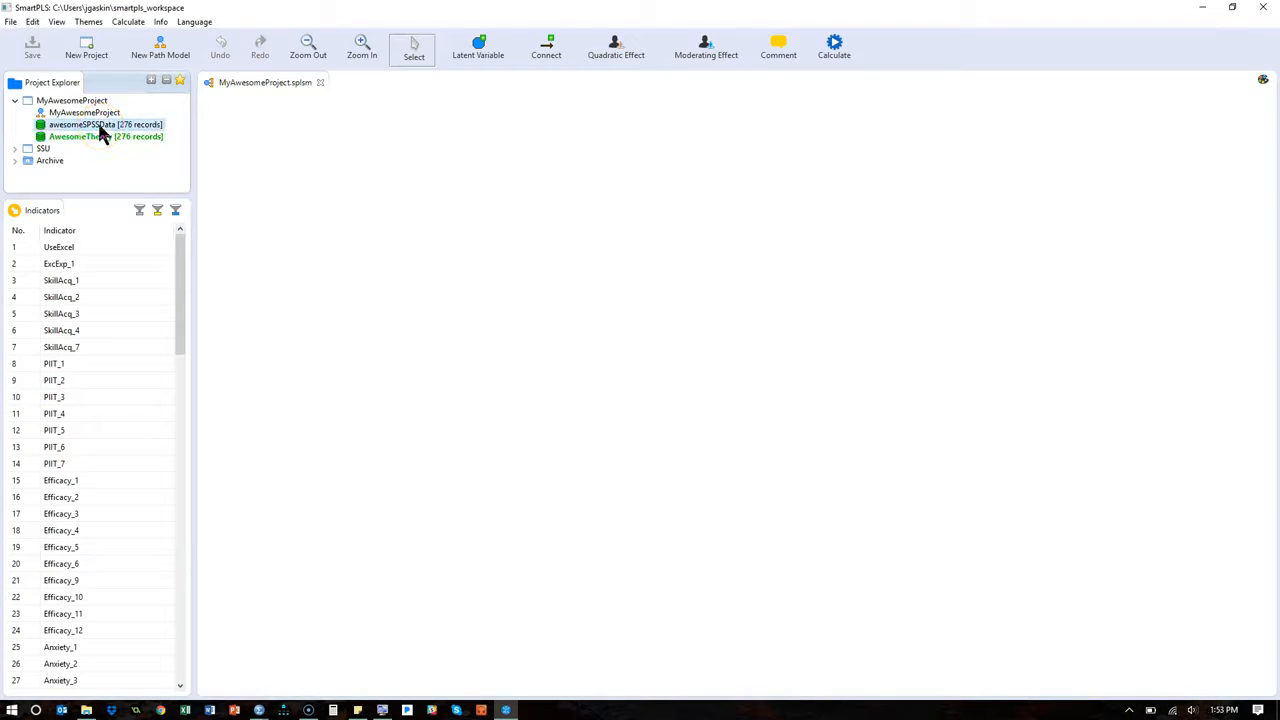
right_click(101, 133)
left_click(217, 222)
left_click(215, 218)
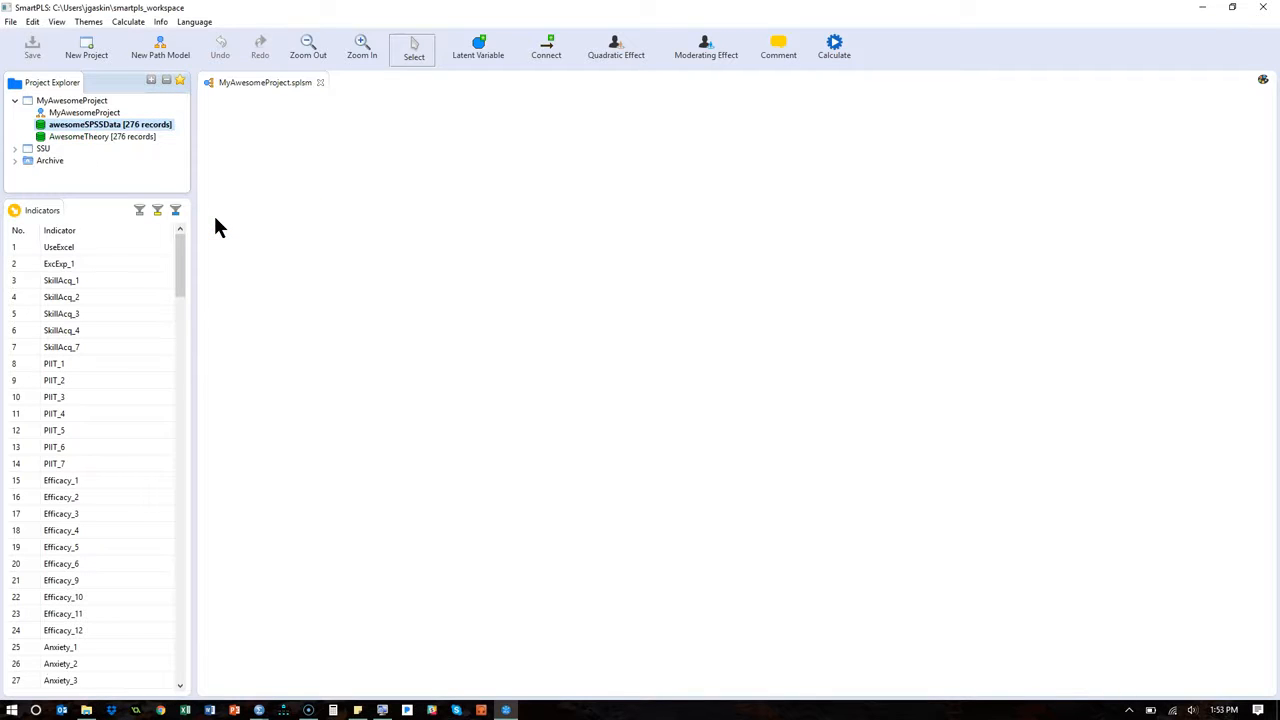